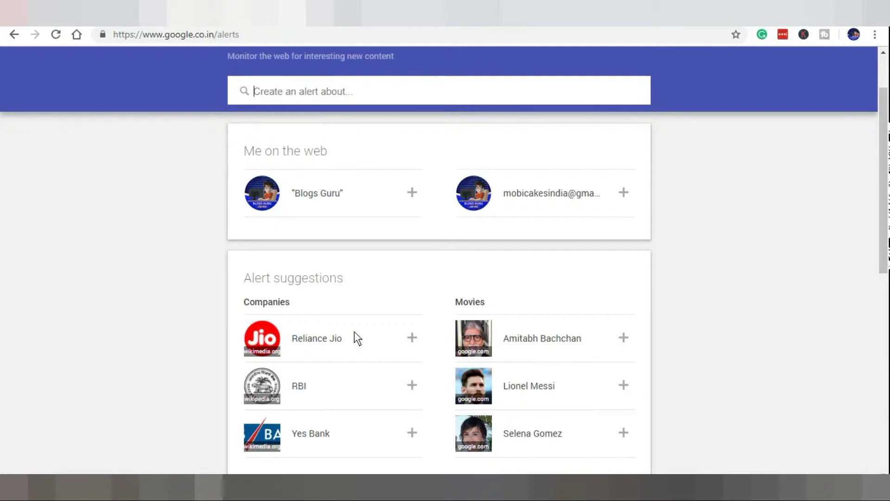
Add an alert for the suggested Science topic from the News Sections group
scroll(359, 338, "up", 4)
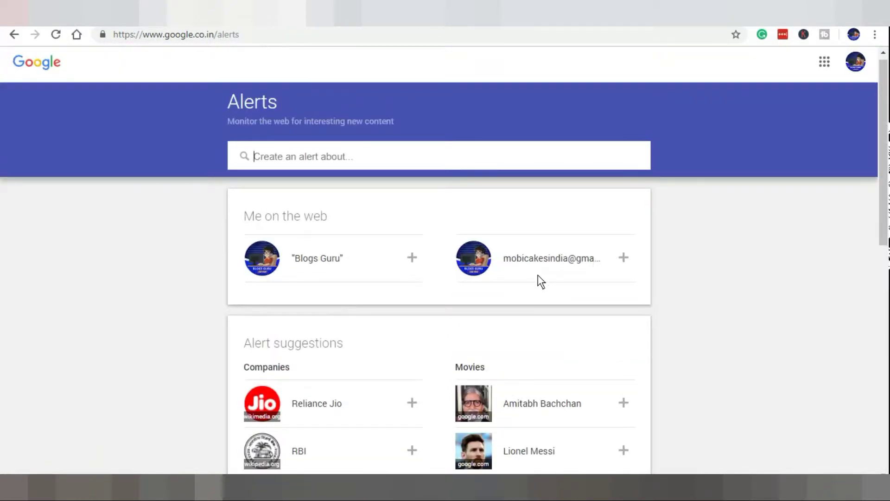
left_click(255, 156)
scroll(340, 295, "down", 3)
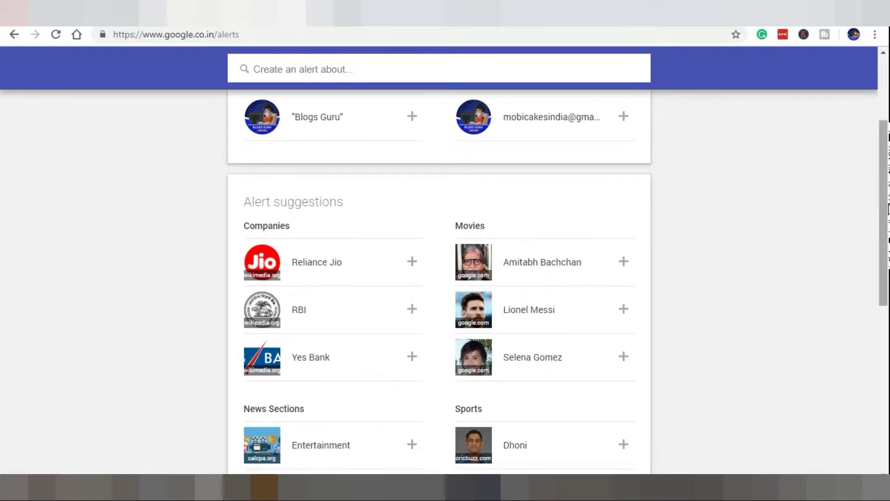
scroll(889, 245, "down", 1)
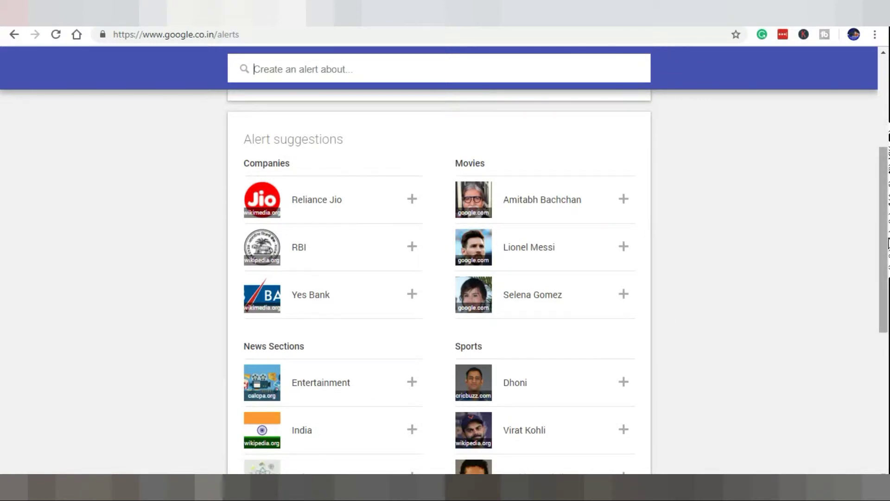
scroll(555, 186, "down", 5)
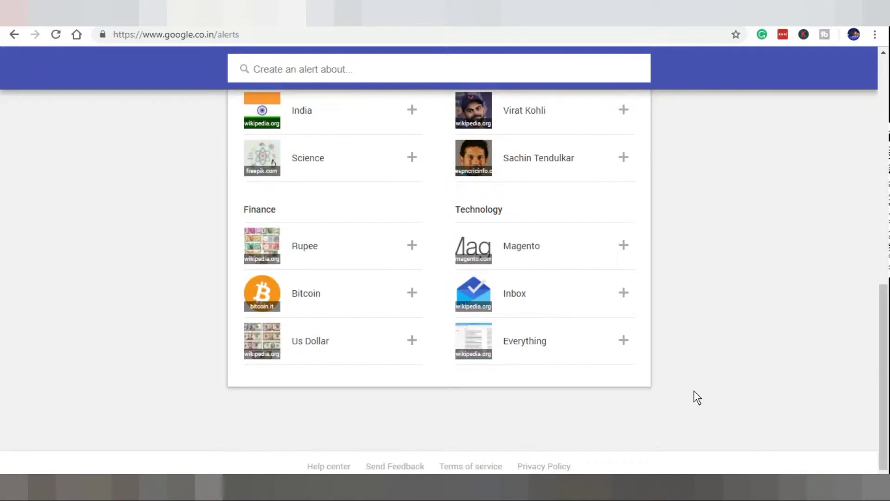
scroll(698, 392, "up", 4)
scroll(661, 321, "down", 3)
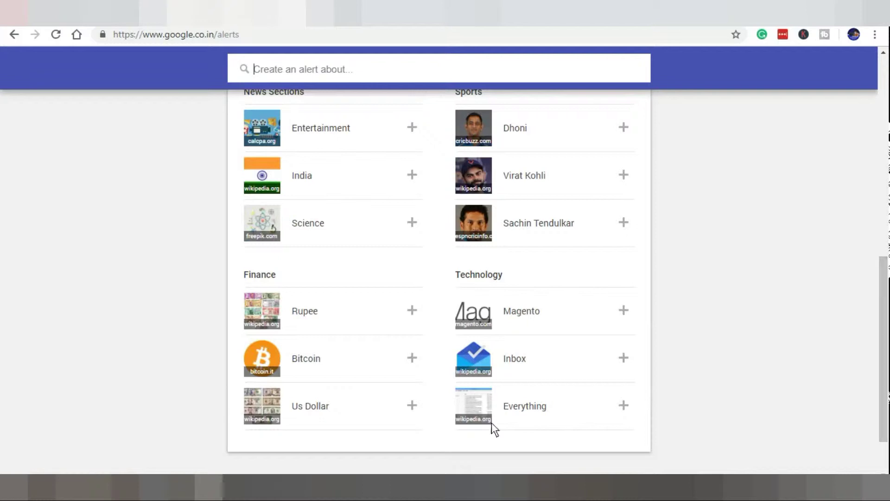
scroll(345, 364, "up", 3)
scroll(401, 408, "up", 3)
scroll(399, 419, "down", 3)
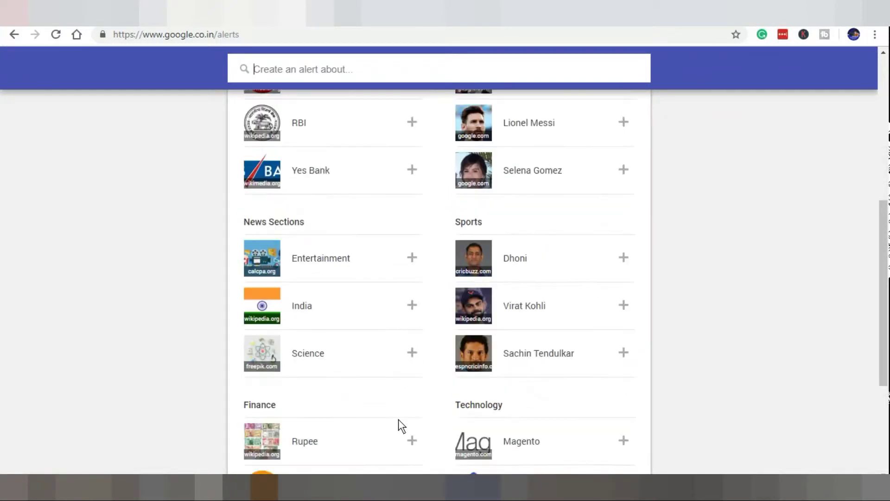
left_click(412, 353)
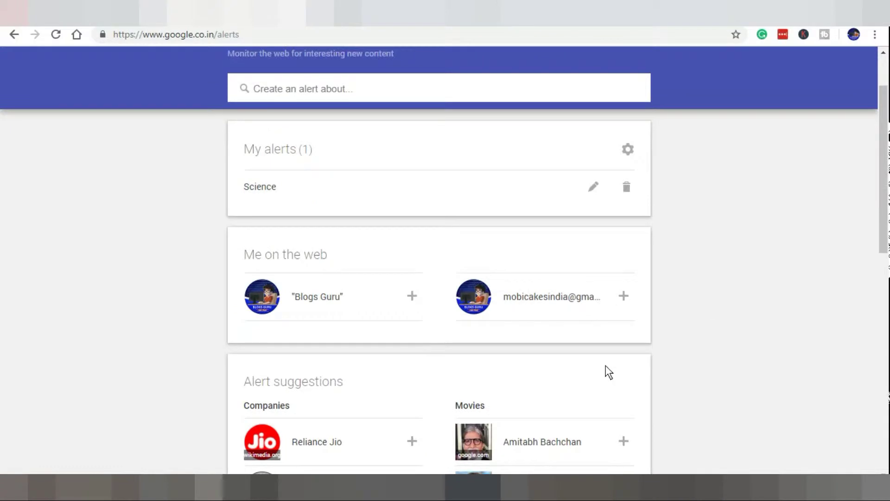
Open the Science alert for editing and choose "At most once a day" as its frequency
scroll(495, 339, "up", 2)
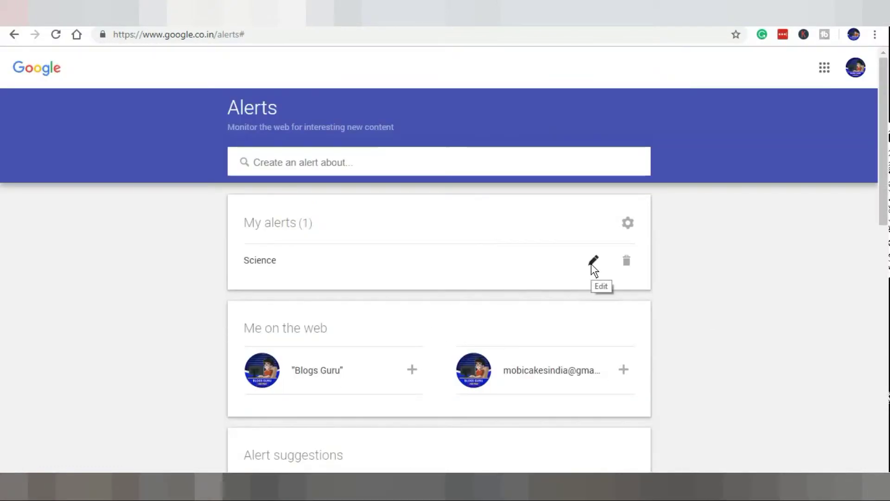
left_click(593, 260)
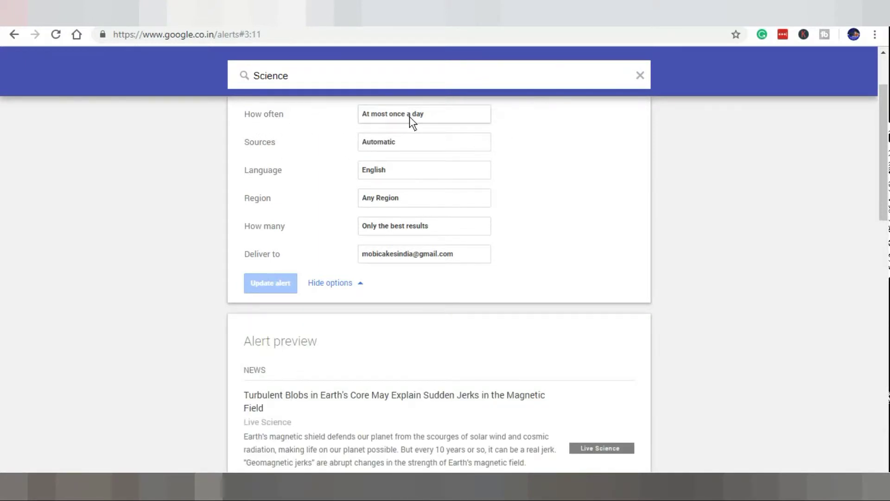
left_click(445, 122)
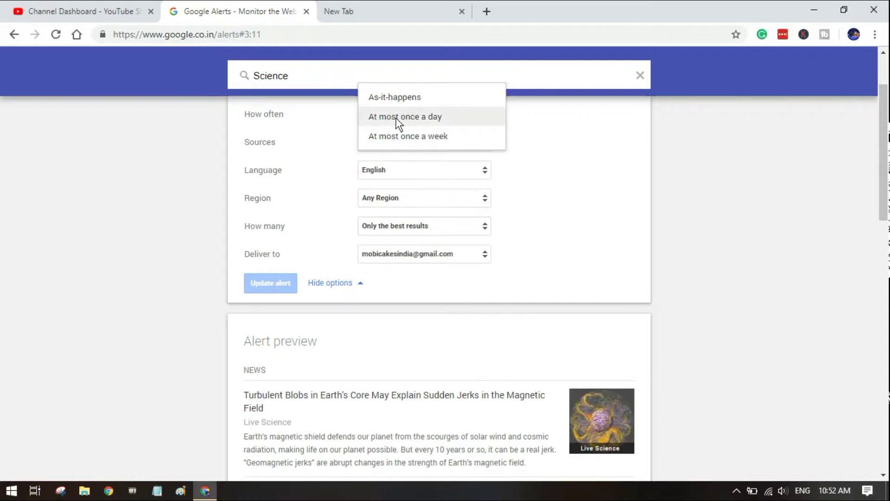
left_click(440, 118)
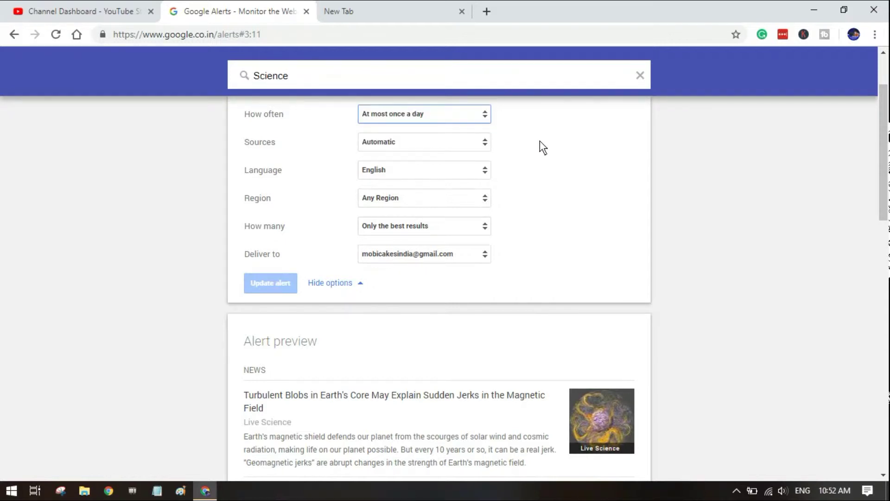
left_click(428, 114)
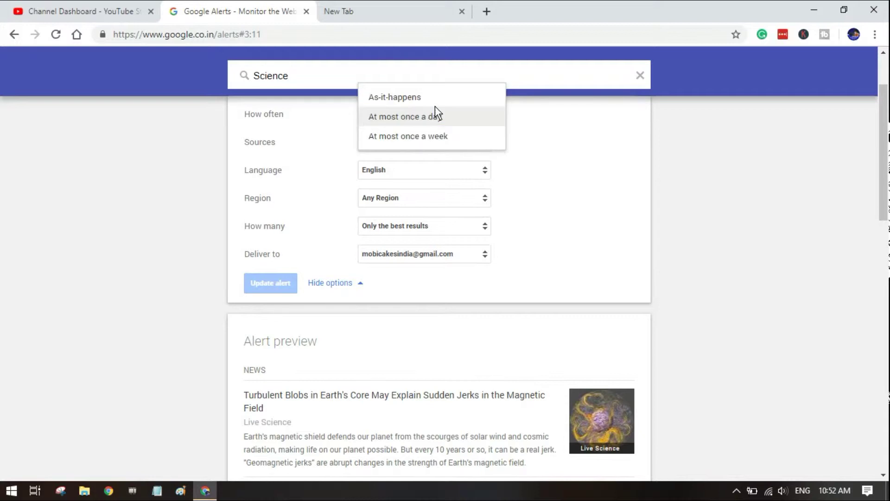
left_click(491, 120)
scroll(586, 187, "up", 3)
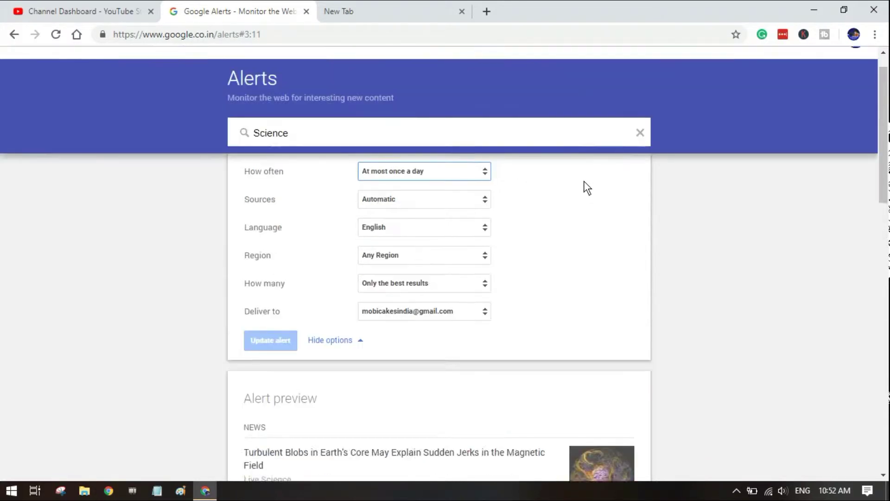
scroll(268, 194, "down", 1)
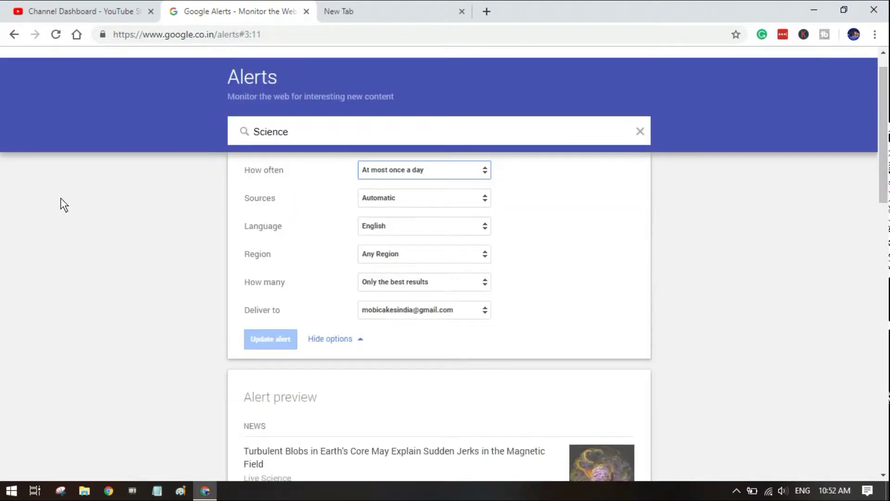
Set the Science alert's sources to Blogs only
left_click(443, 199)
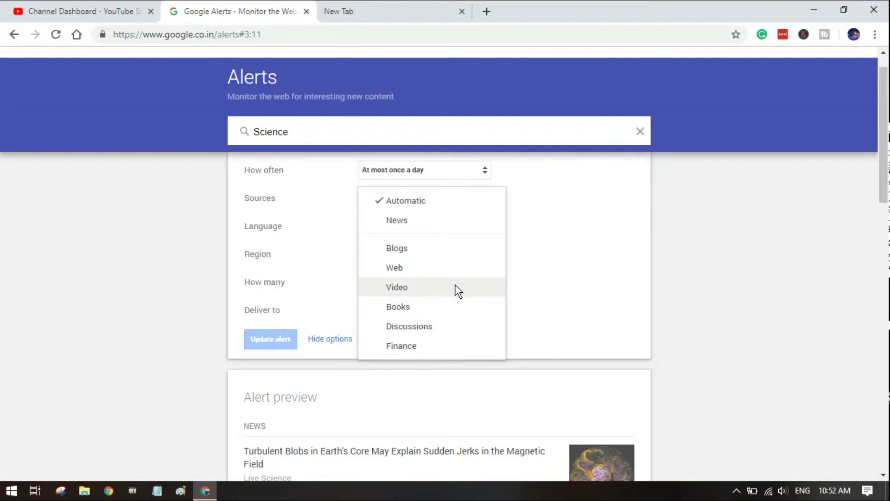
left_click(461, 251)
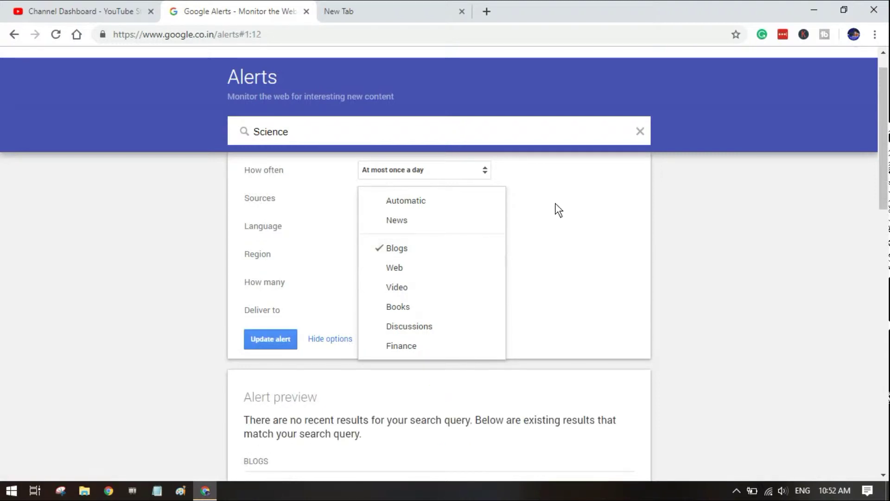
left_click(554, 245)
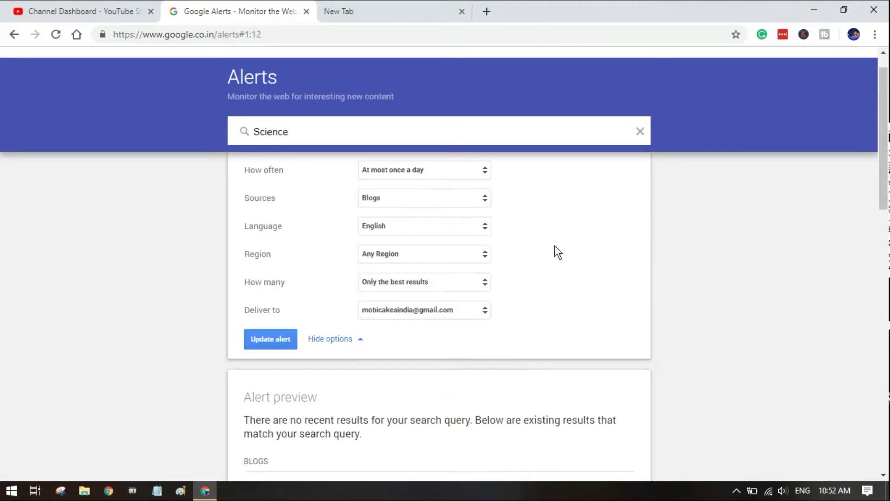
Check the available languages for the Science alert and choose English
left_click(448, 234)
scroll(442, 306, "down", 4)
scroll(437, 291, "up", 5)
left_click(414, 226)
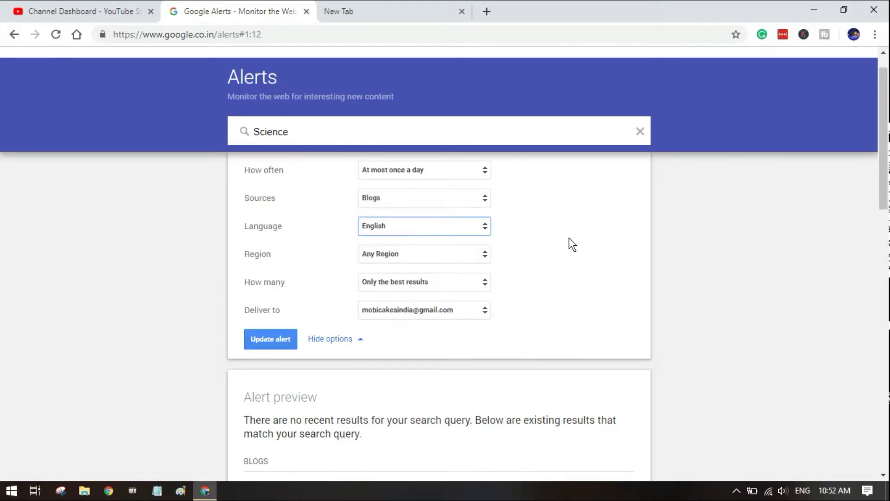
left_click(595, 299)
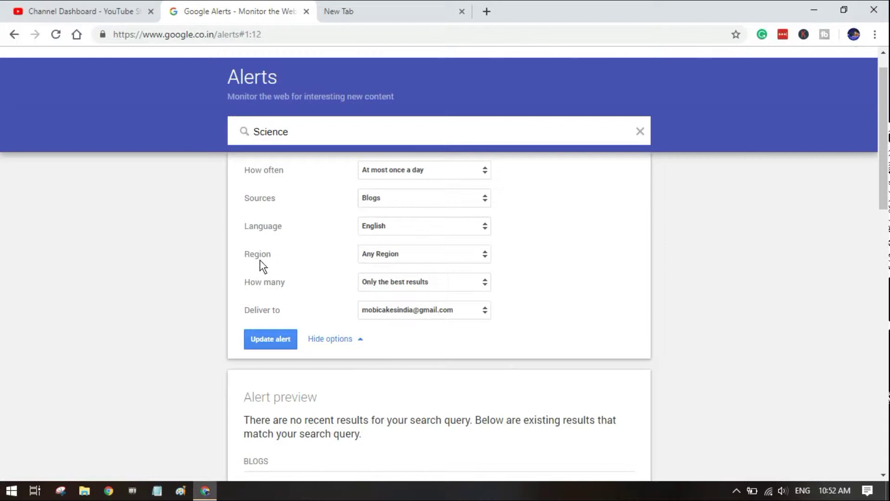
Limit the Science alert's region to India
left_click(396, 256)
scroll(395, 394, "down", 1)
scroll(401, 366, "down", 15)
scroll(404, 364, "up", 7)
scroll(404, 363, "up", 12)
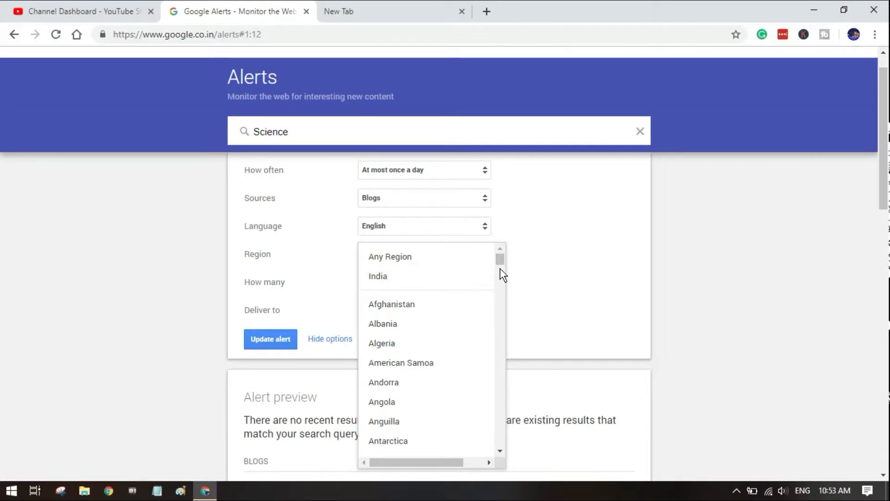
left_click_drag(502, 260, 505, 253)
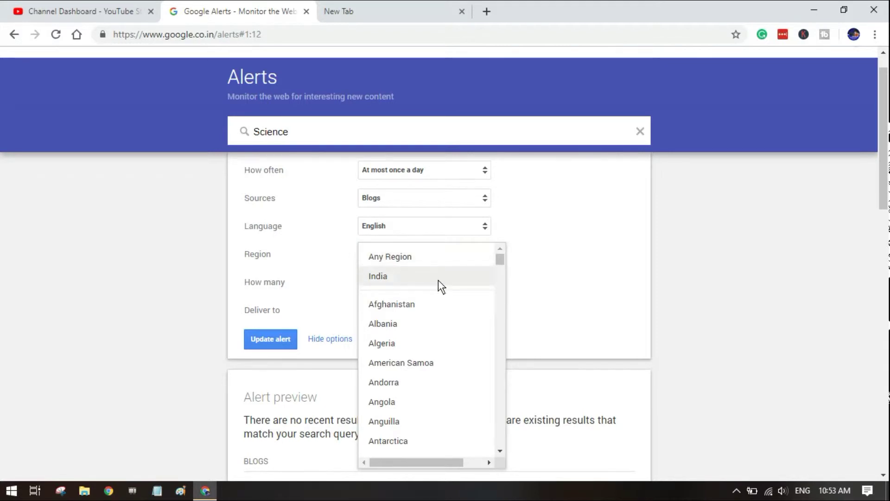
left_click(413, 278)
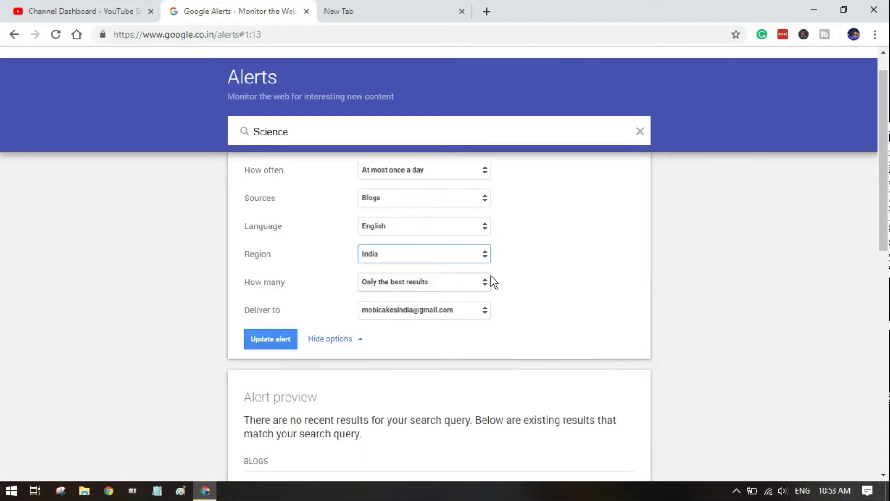
Choose "Only the best results" as the Science alert's result amount and save the updated alert
left_click(404, 281)
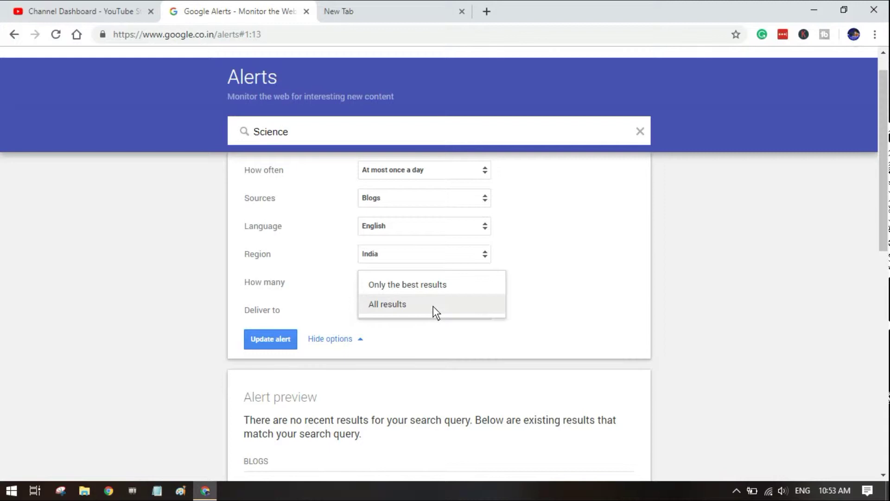
left_click(476, 288)
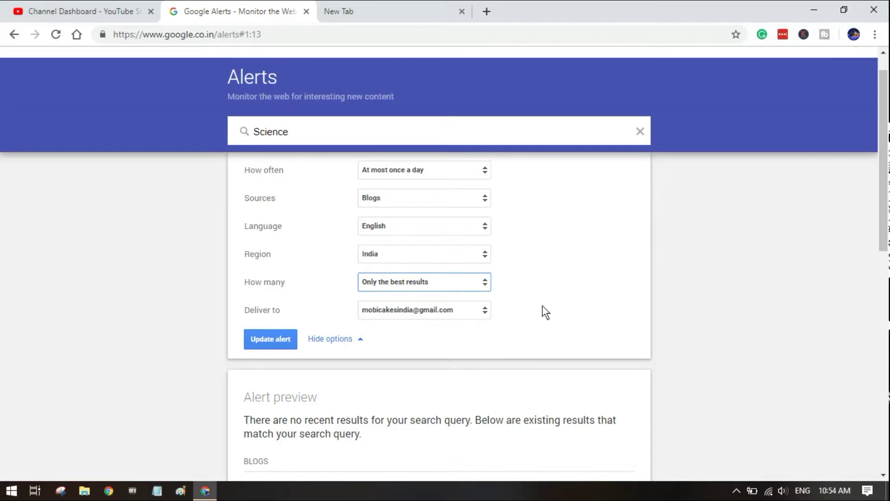
scroll(542, 312, "up", 1)
scroll(887, 160, "down", 1)
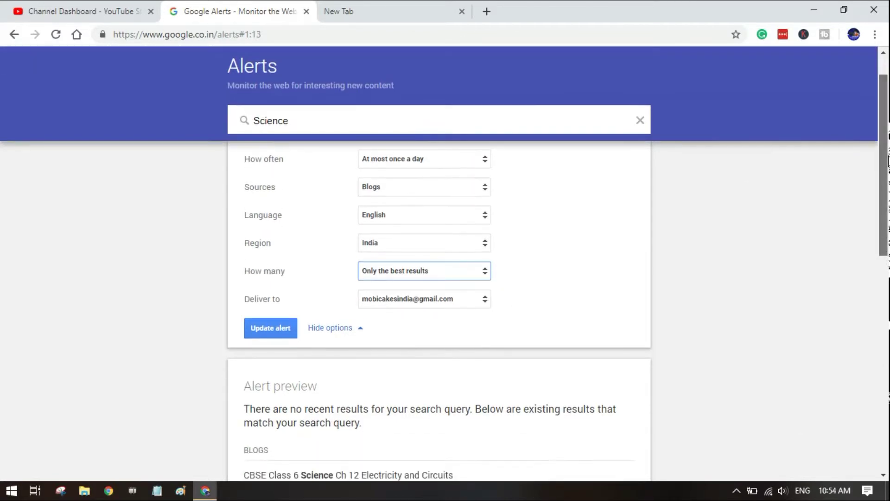
scroll(887, 160, "down", 1)
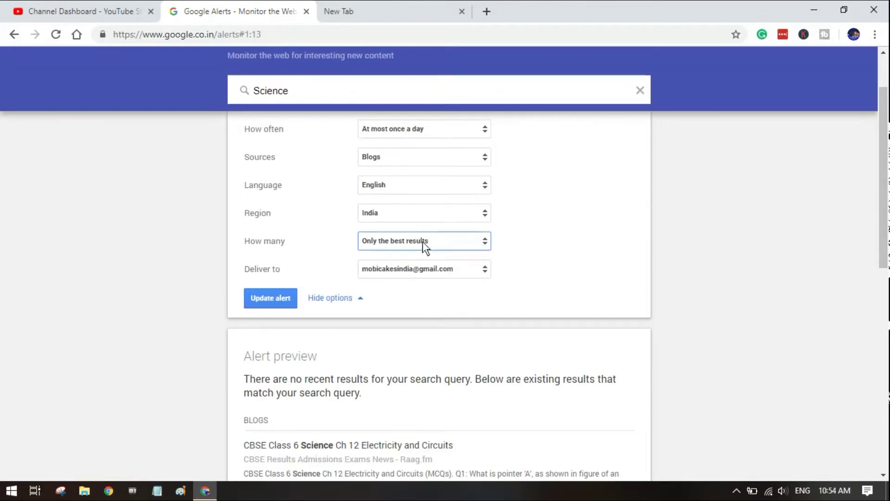
left_click(260, 299)
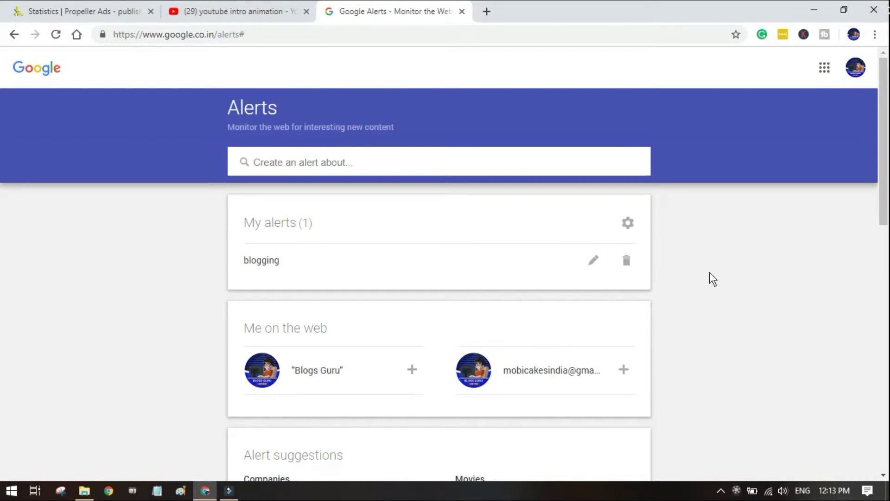
scroll(709, 273, "down", 10)
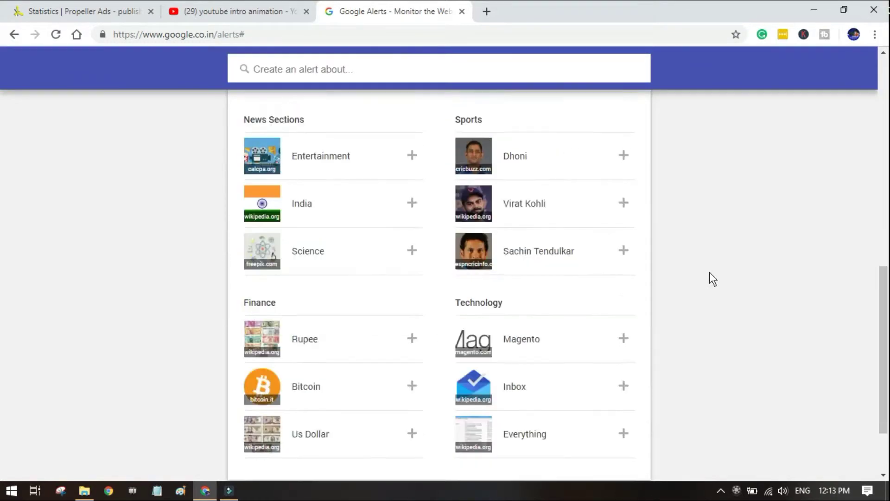
scroll(709, 272, "up", 5)
scroll(710, 273, "up", 6)
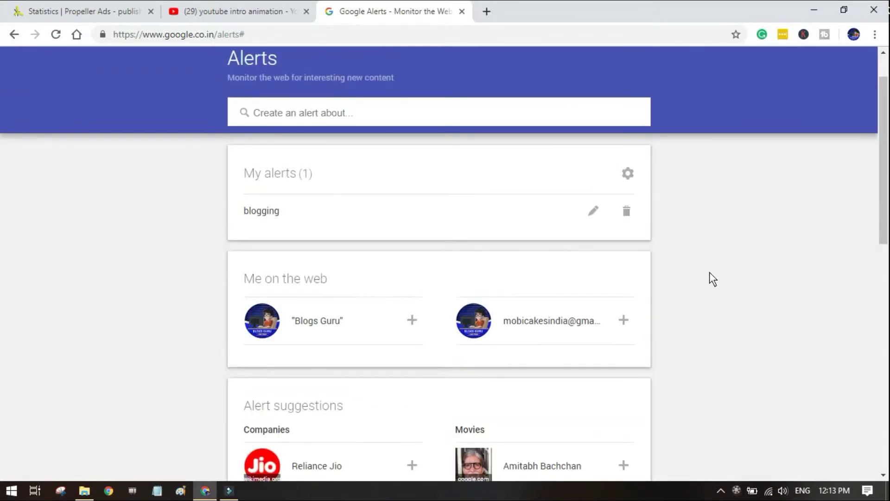
scroll(713, 279, "down", 4)
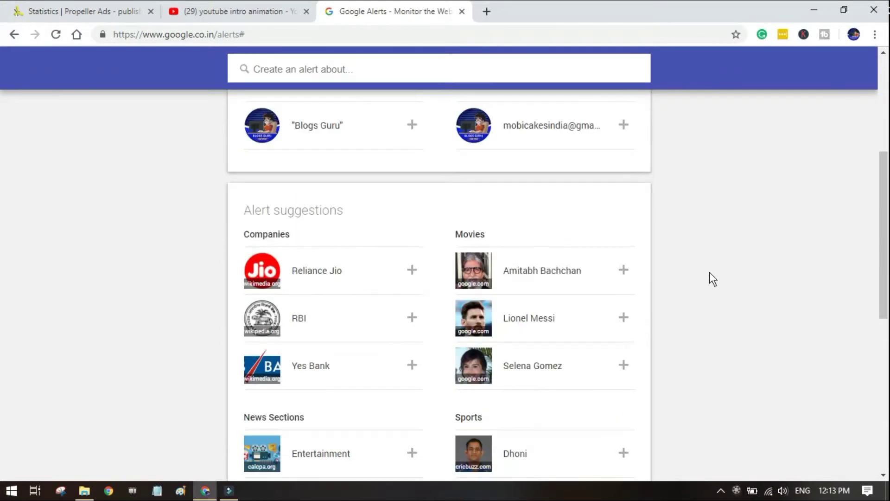
scroll(709, 273, "down", 3)
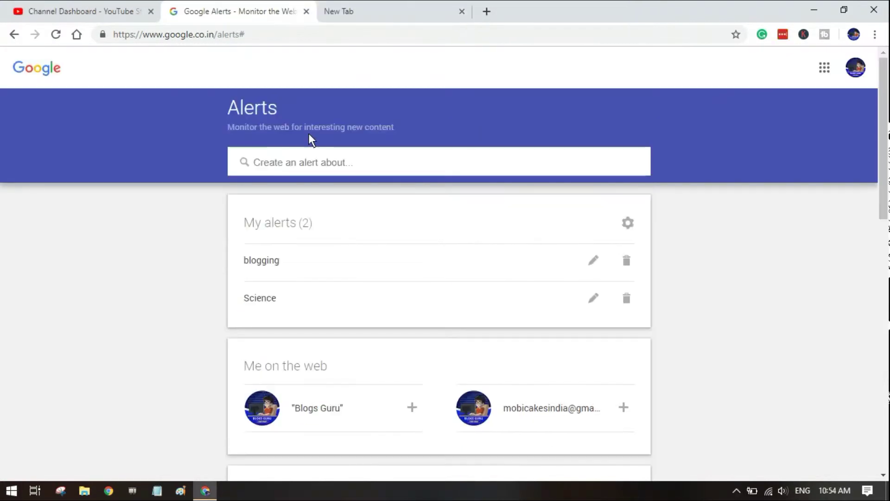
Create a new alert for "blogs" and open it for editing
left_click(334, 163)
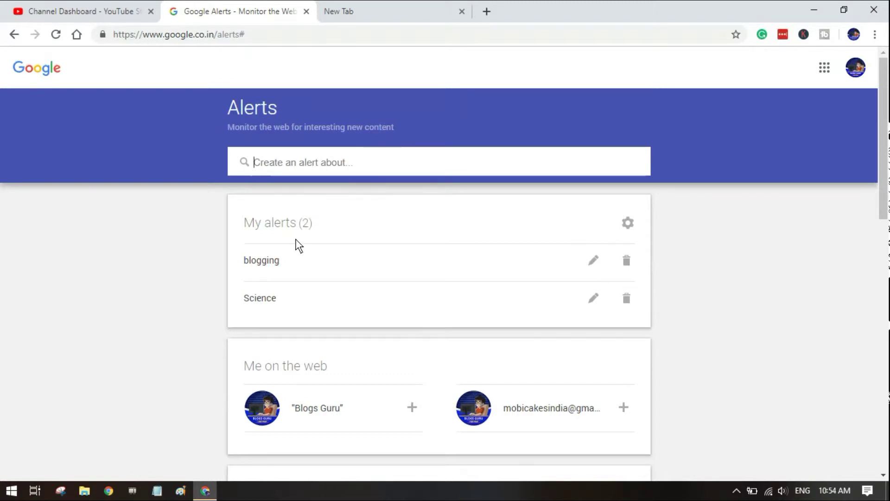
type("blogs")
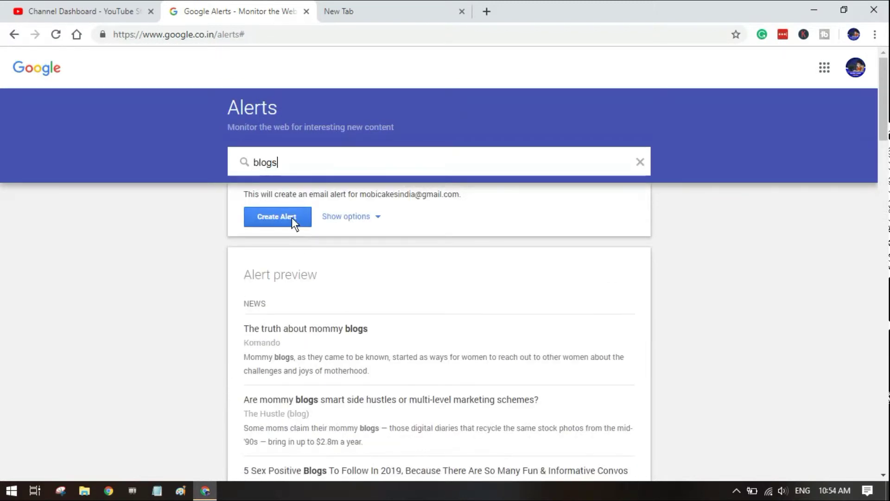
left_click(292, 222)
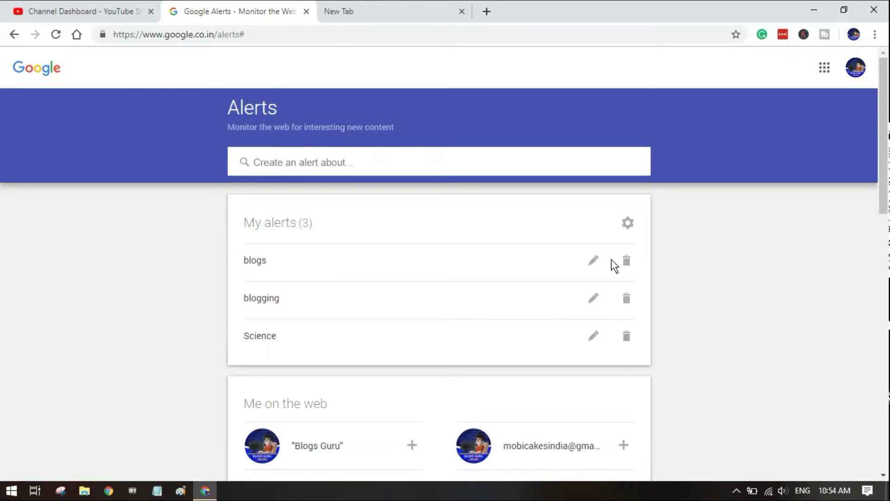
left_click(593, 260)
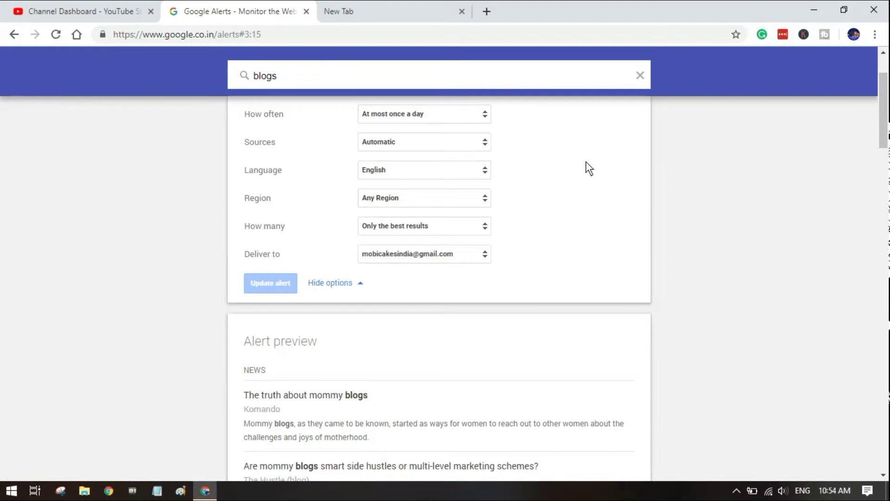
Keep the blogs alert's frequency at "At most once a day" and set its source to Blogs
scroll(588, 160, "up", 1)
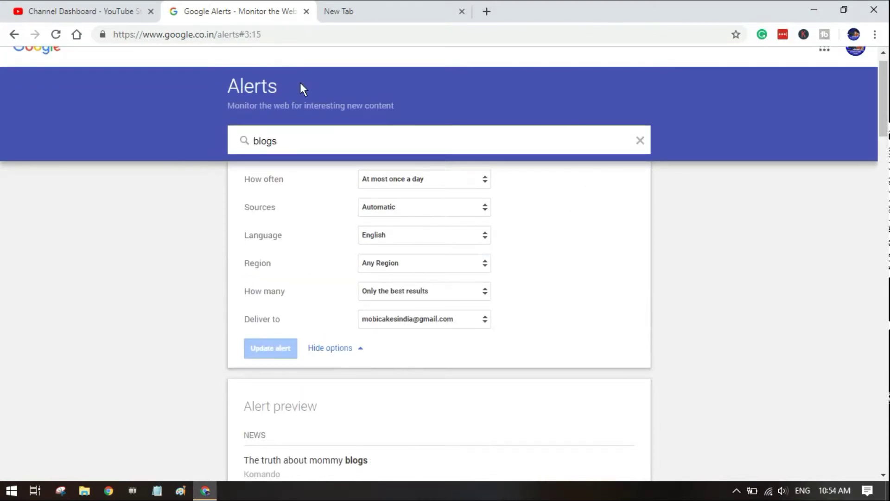
left_click(389, 185)
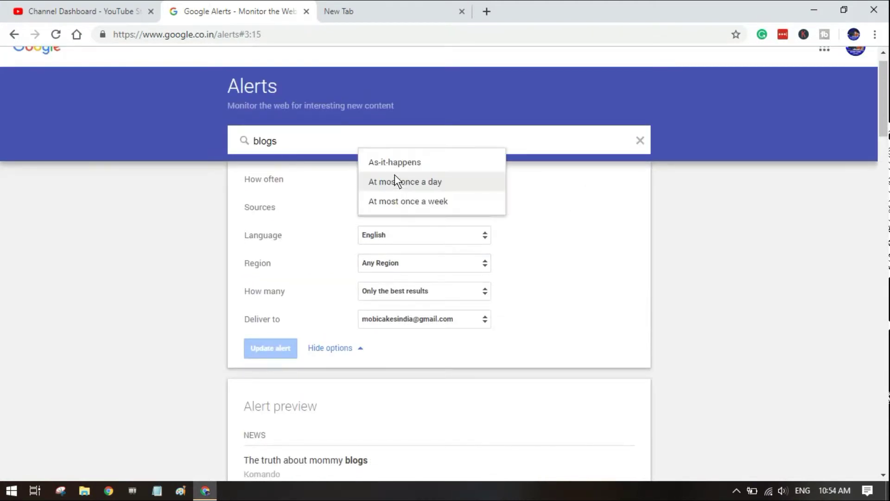
left_click(477, 184)
left_click(419, 211)
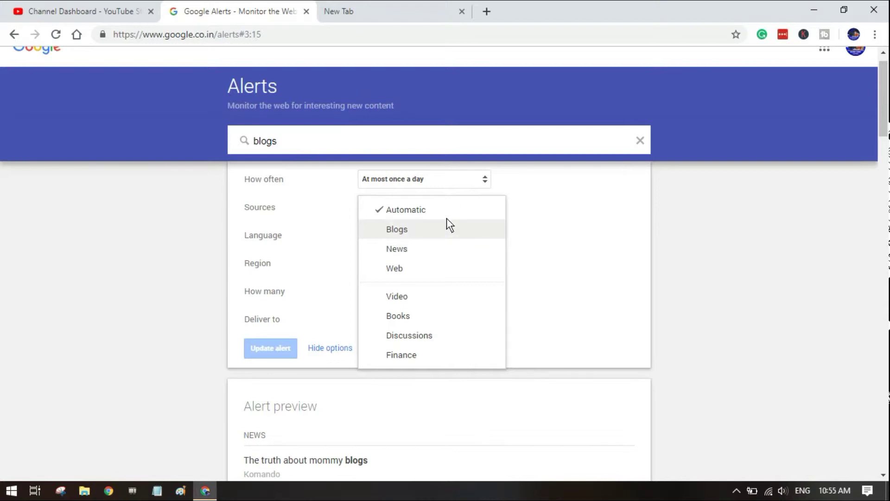
left_click(444, 233)
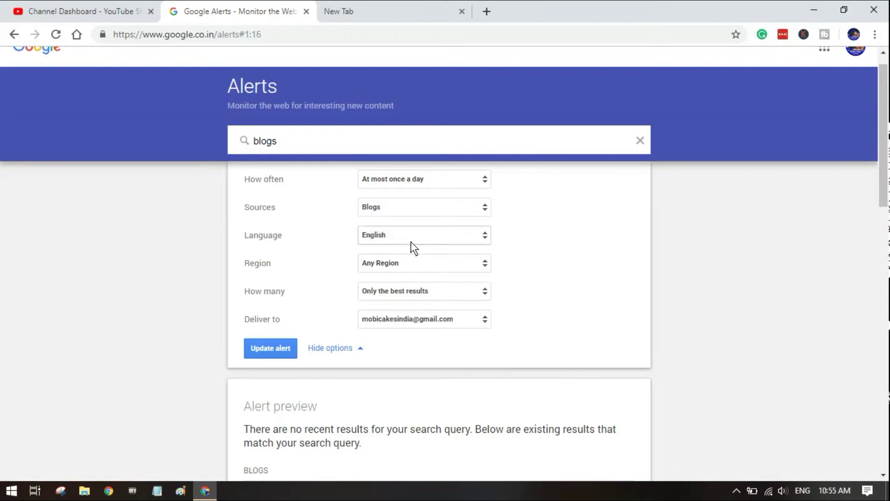
Limit the blogs alert's region to India and save the updated alert
left_click(417, 268)
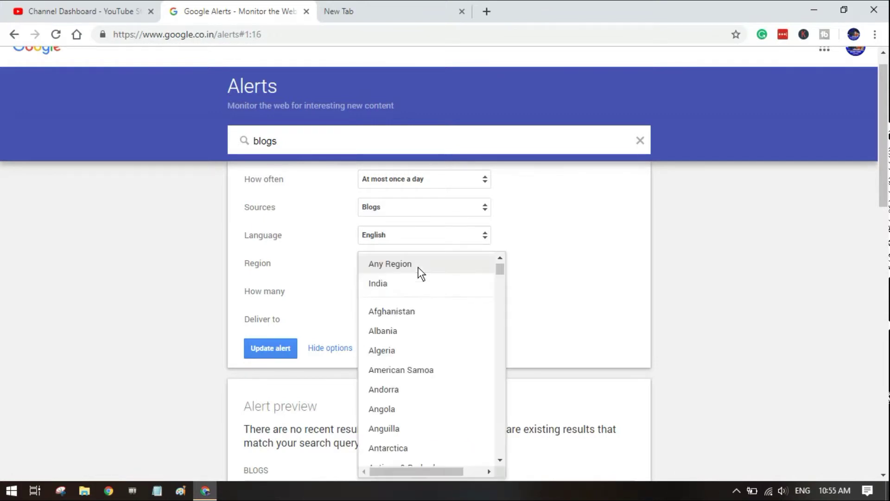
left_click(417, 282)
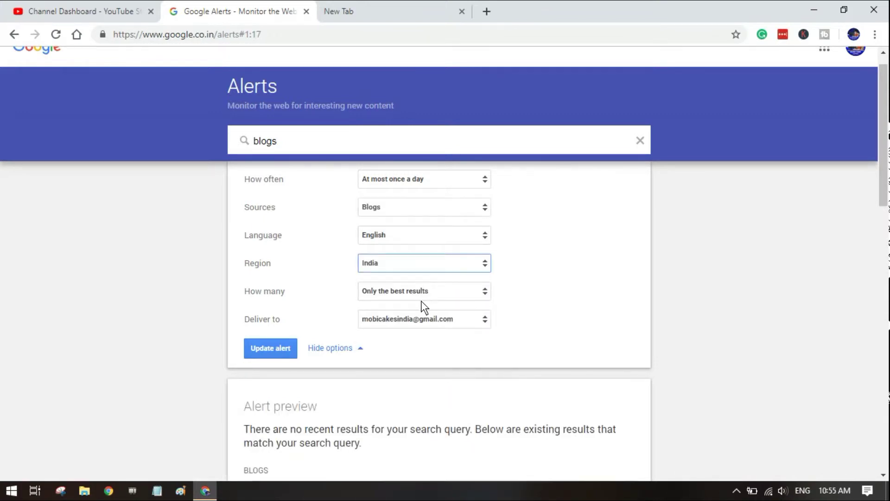
left_click(256, 344)
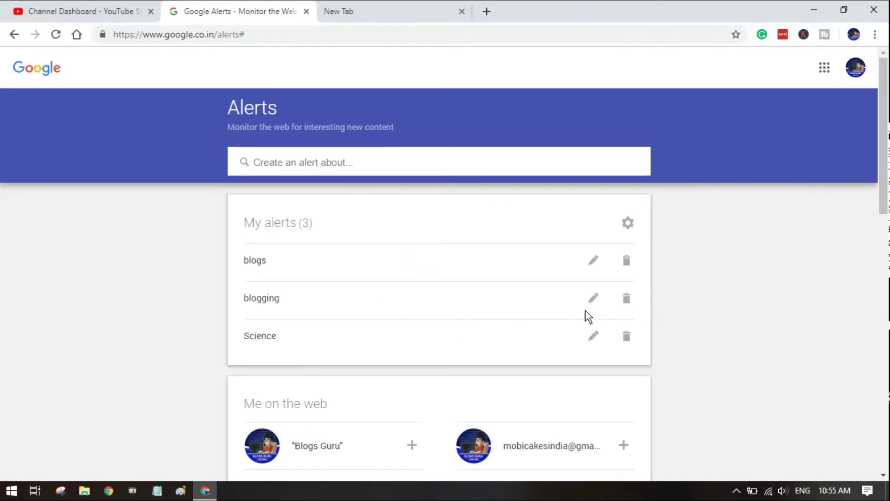
scroll(440, 296, "down", 15)
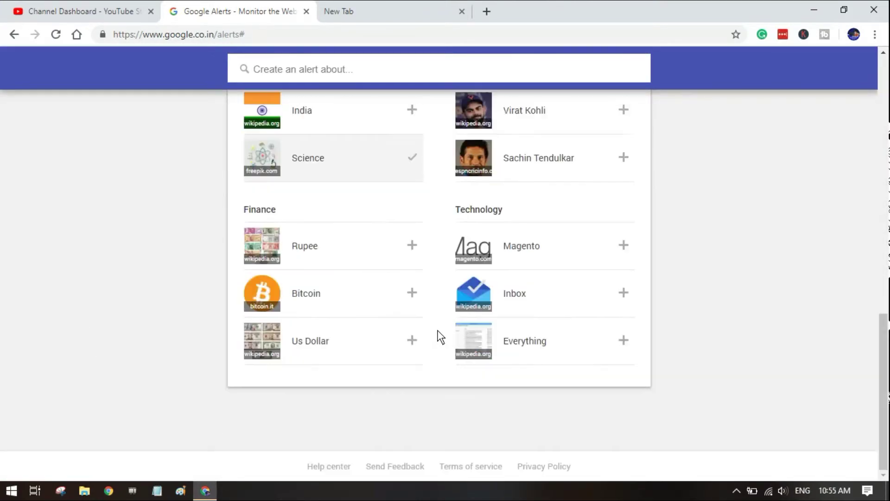
scroll(496, 292, "up", 10)
scroll(505, 263, "up", 2)
scroll(312, 214, "up", 2)
Open the Gmail inbox in the empty browser tab
left_click(370, 7)
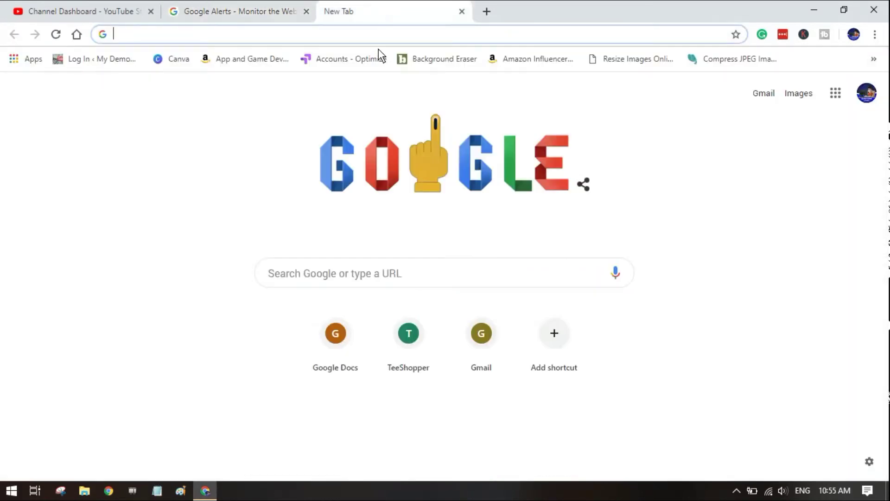
type("ma")
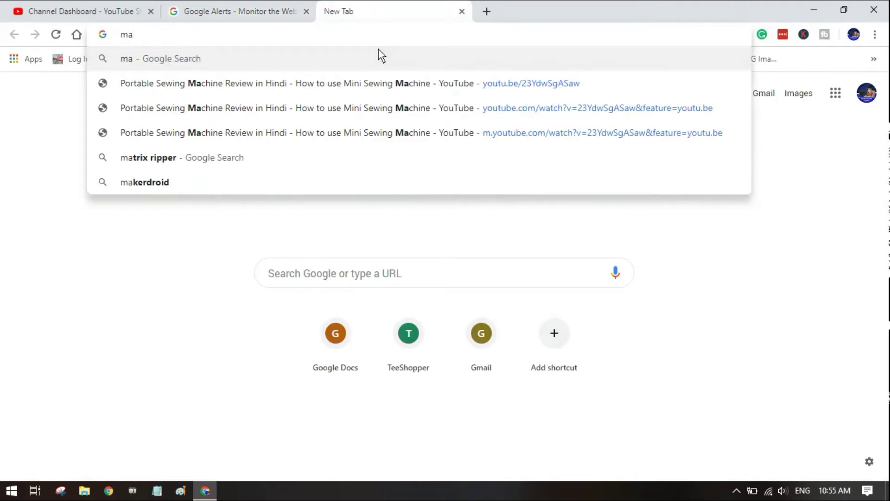
type("il.")
key("Down")
key("Return")
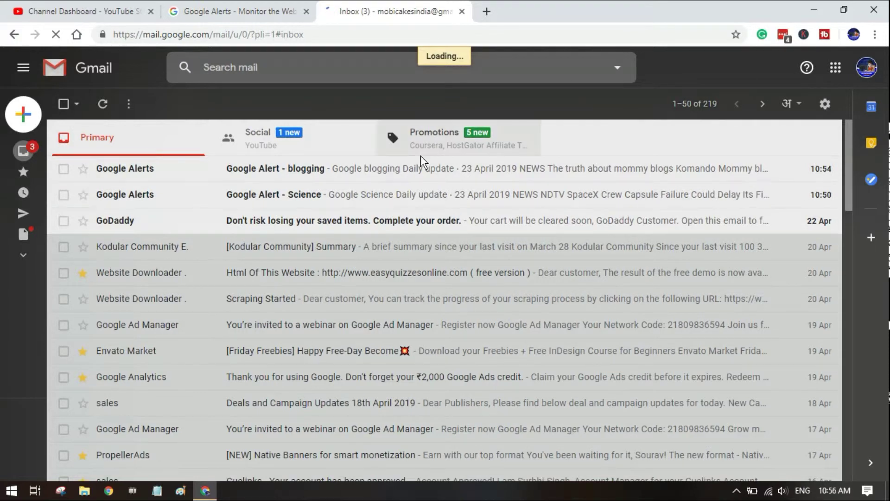
Check the inbox for the Google Alerts e-mails about blogging and Science, and return to the Google Alerts page
right_click(379, 168)
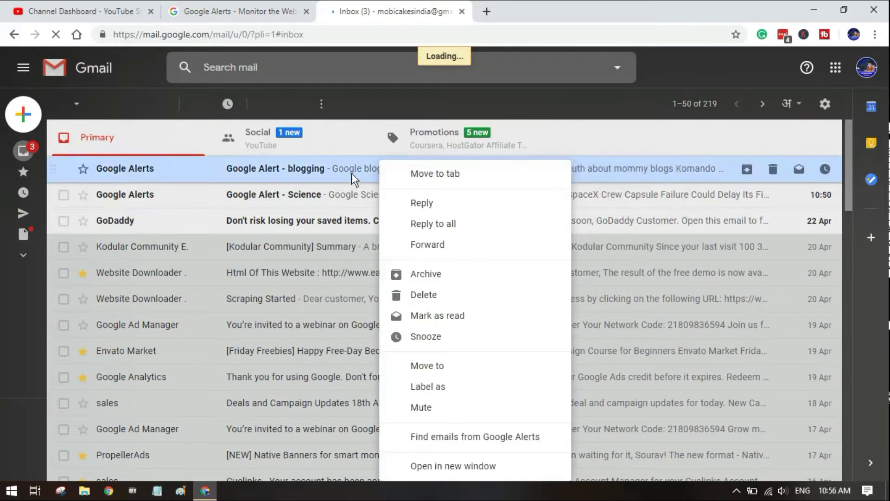
key("Escape")
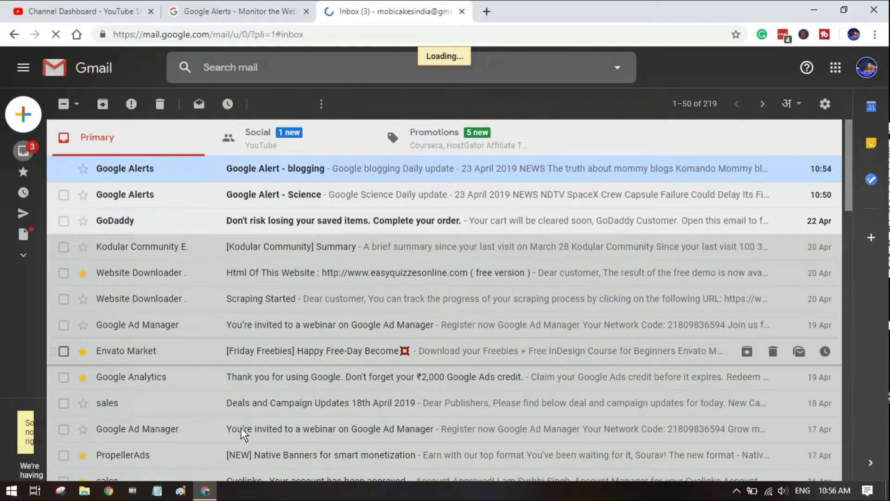
scroll(314, 324, "down", 2)
scroll(314, 323, "up", 2)
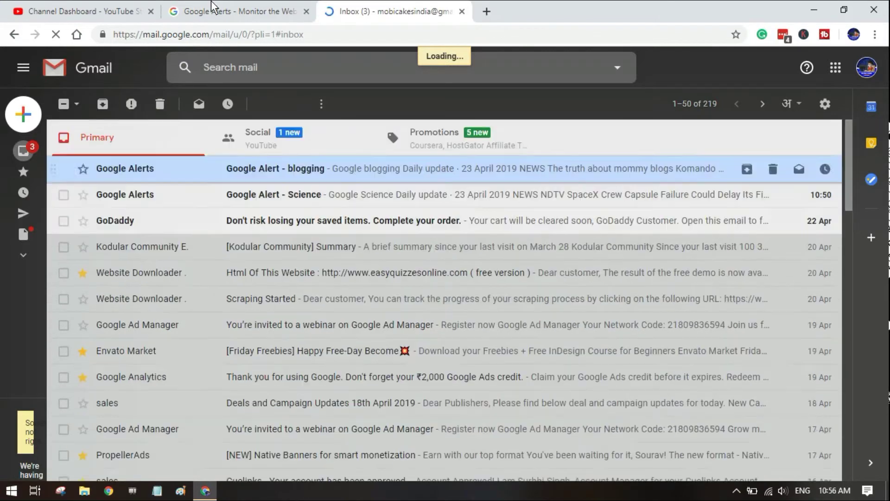
left_click(94, 7)
left_click(232, 11)
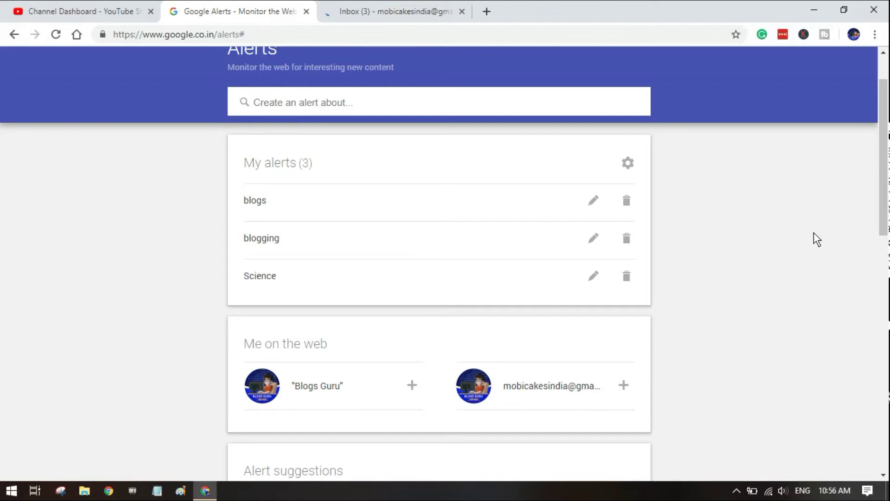
left_click_drag(884, 131, 887, 172)
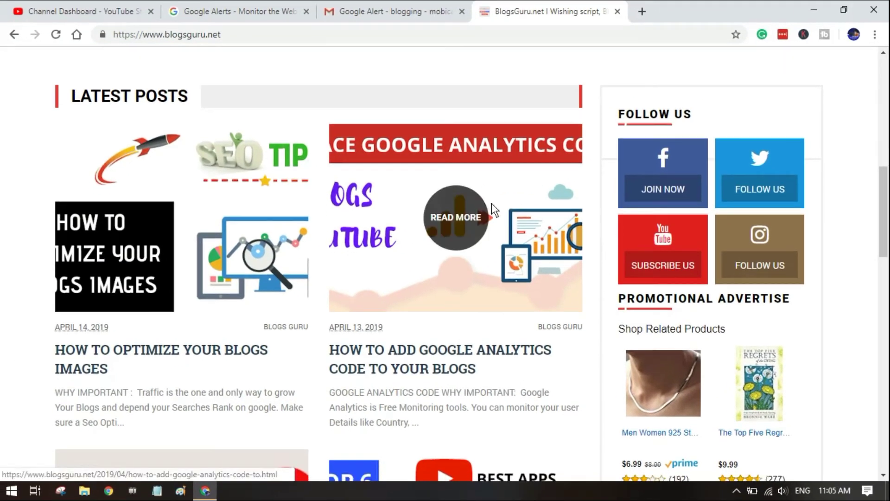
Look over the latest posts on the blogsguru.net home page and return to Google Alerts
scroll(491, 203, "down", 4)
scroll(555, 245, "down", 6)
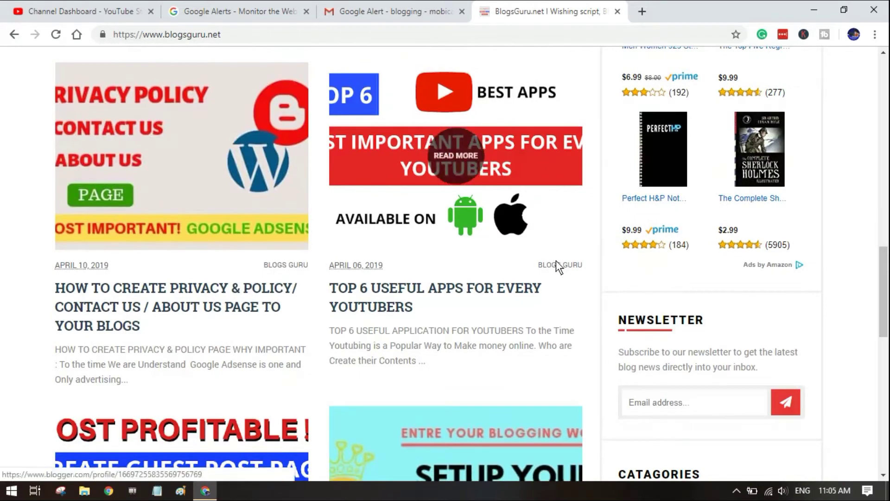
scroll(577, 275, "down", 1)
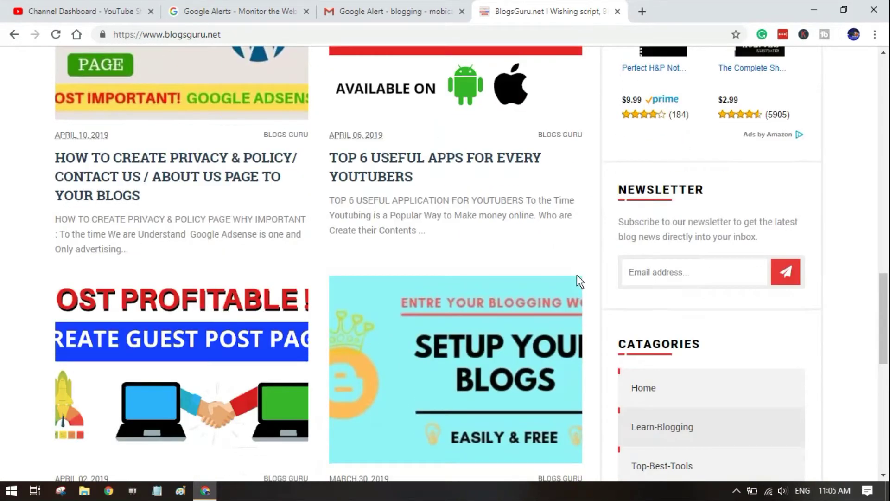
scroll(576, 274, "up", 15)
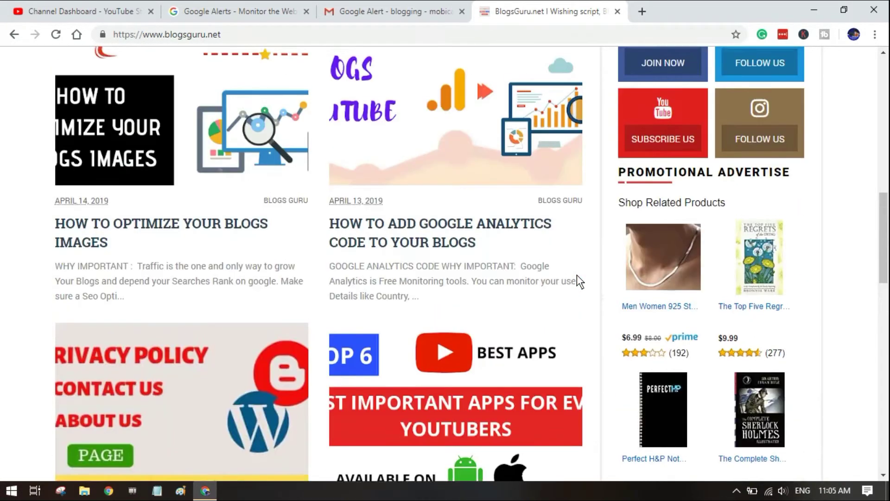
scroll(577, 274, "up", 3)
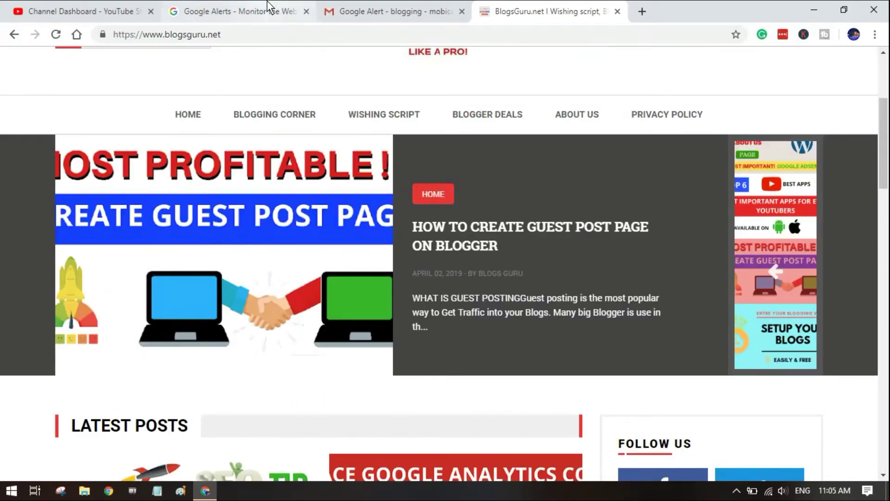
left_click(262, 7)
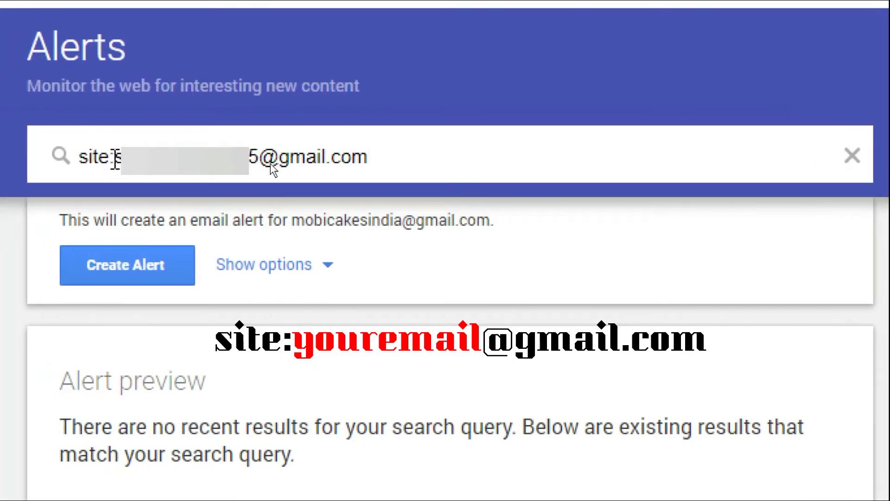
Highlight the colon and the e-mail address in the "site:" alert query
left_click_drag(116, 160, 111, 160)
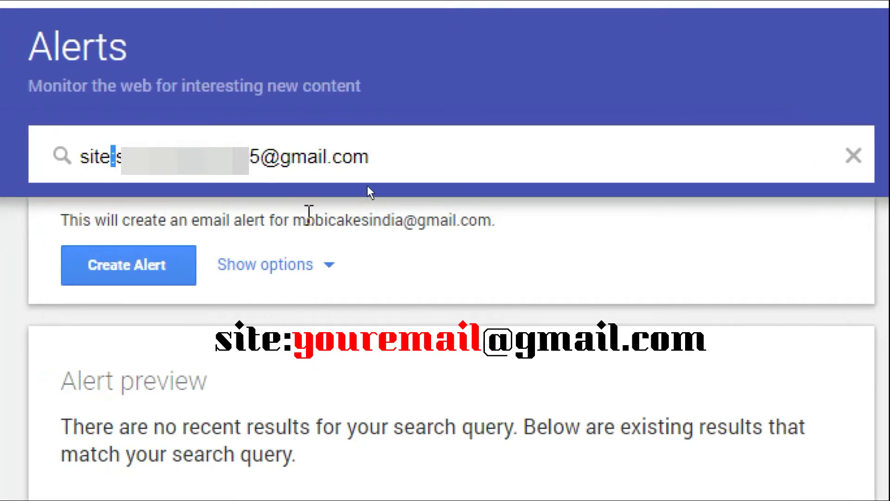
left_click(418, 155)
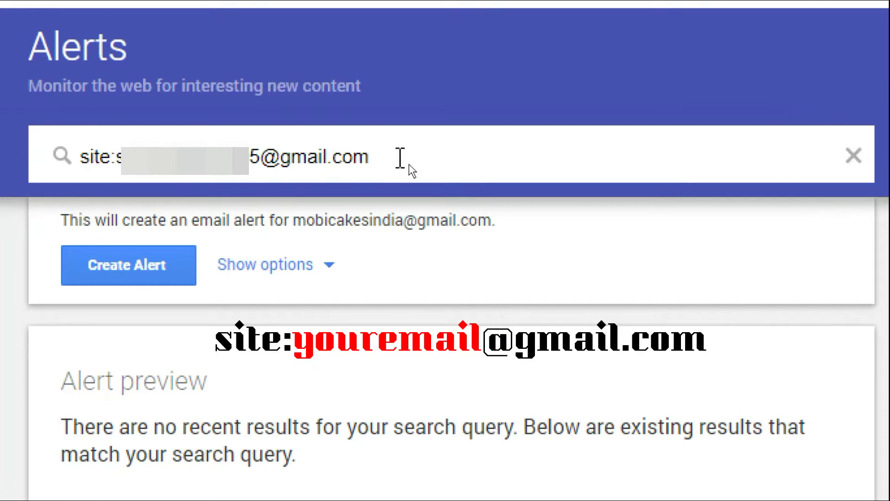
left_click_drag(398, 155, 118, 143)
left_click(528, 169)
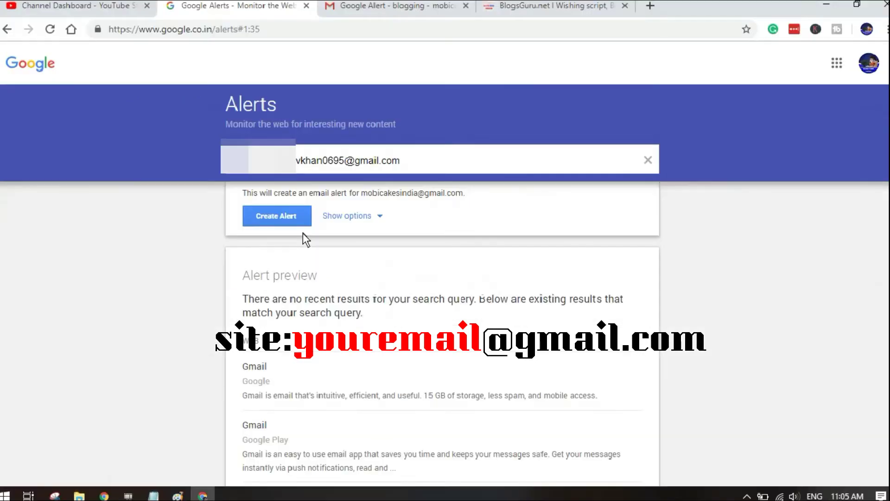
Examine the preview results for the alert query made of "site:" and the e-mail address
scroll(449, 300, "down", 2)
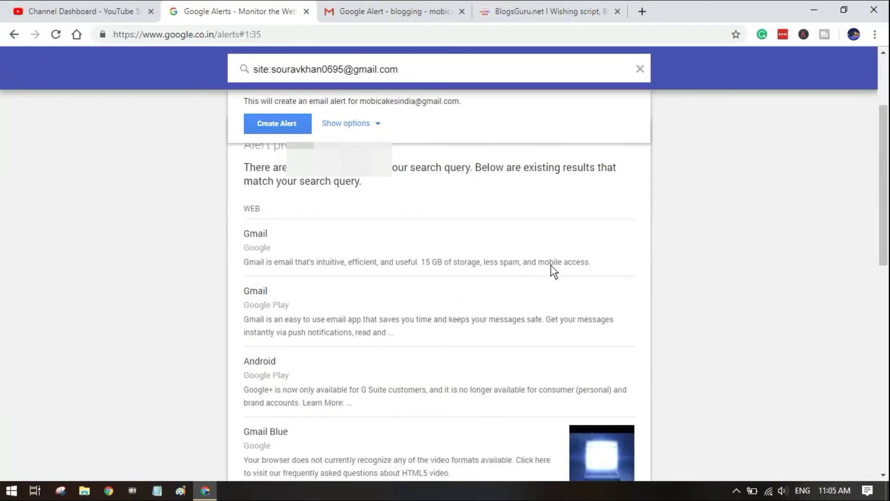
scroll(551, 265, "down", 2)
scroll(471, 261, "down", 10)
scroll(471, 260, "up", 6)
scroll(471, 259, "up", 8)
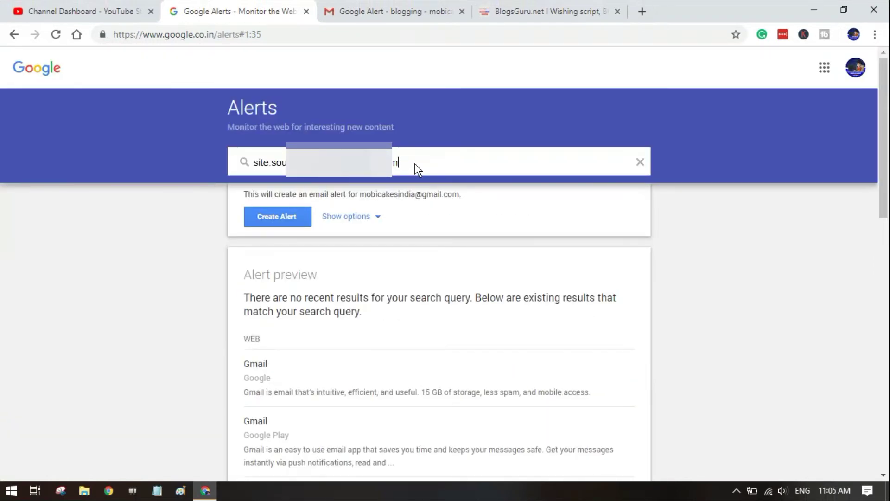
scroll(329, 296, "down", 2)
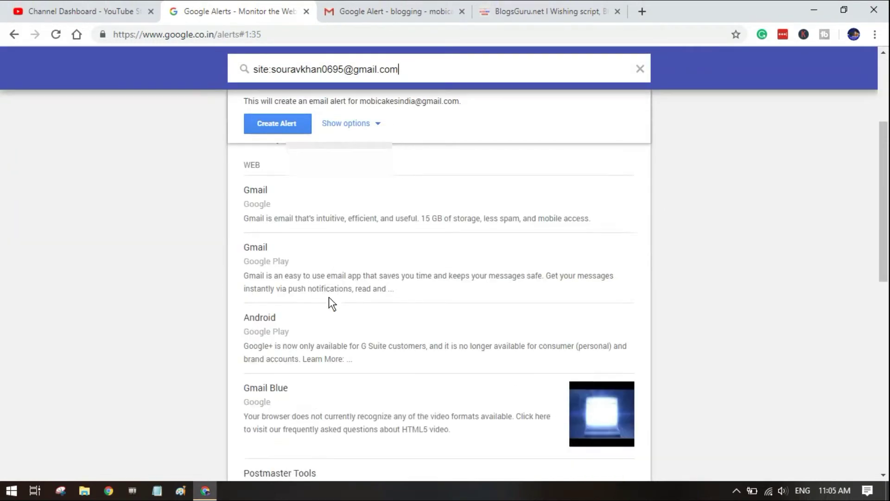
scroll(329, 297, "down", 3)
scroll(348, 228, "up", 6)
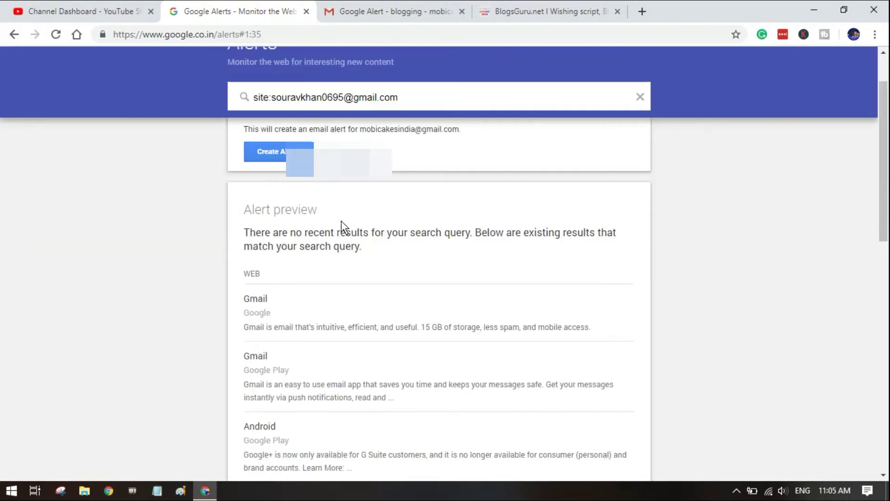
Create the alert for the "site:" e-mail query and open it for editing
left_click(282, 157)
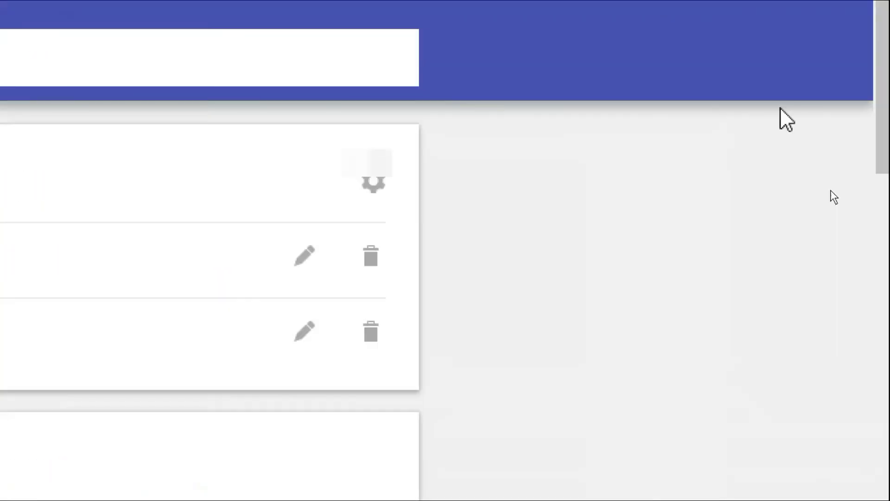
left_click(301, 256)
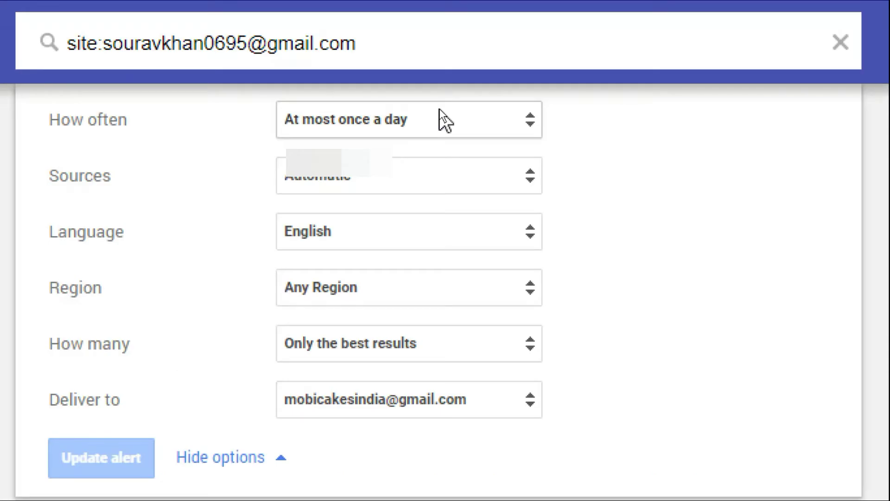
Set the e-mail alert's frequency to As-it-happens and its sources to Blogs, News and Web
left_click(440, 111)
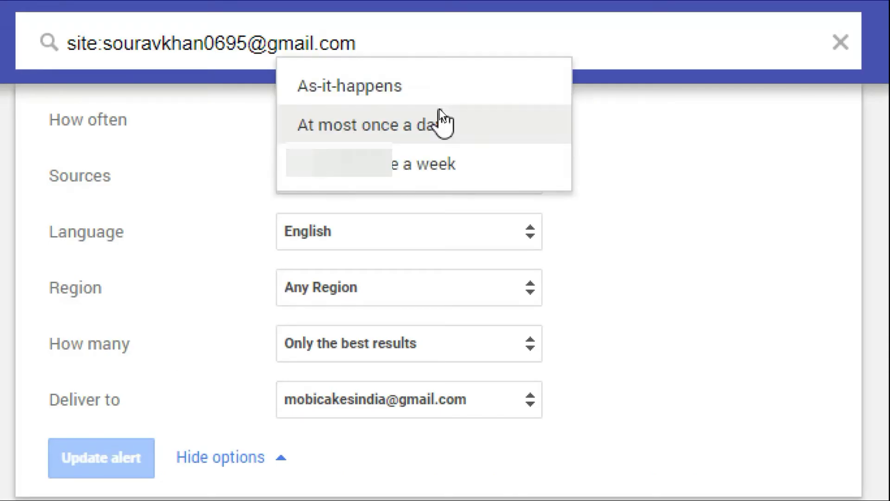
left_click(475, 98)
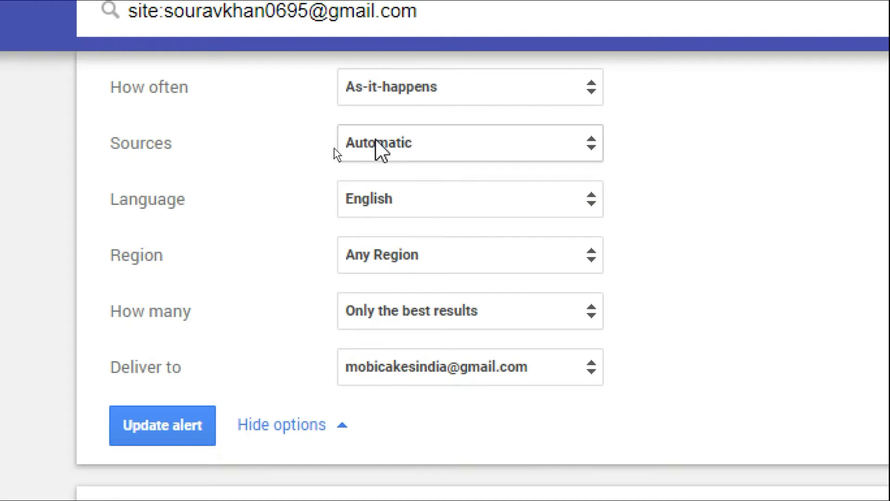
left_click(431, 147)
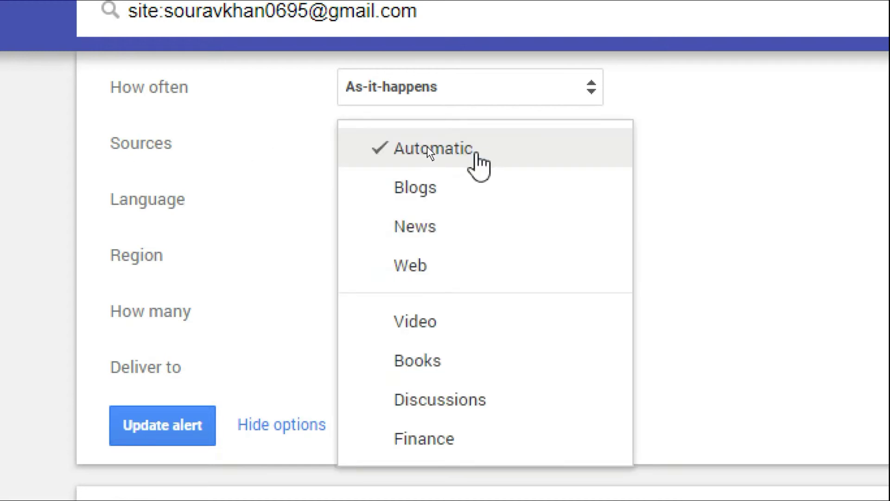
left_click(427, 147)
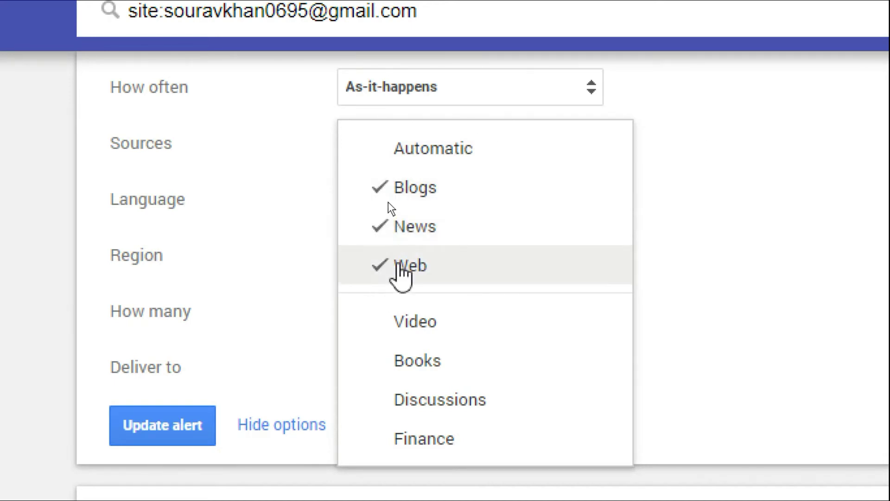
left_click(601, 140)
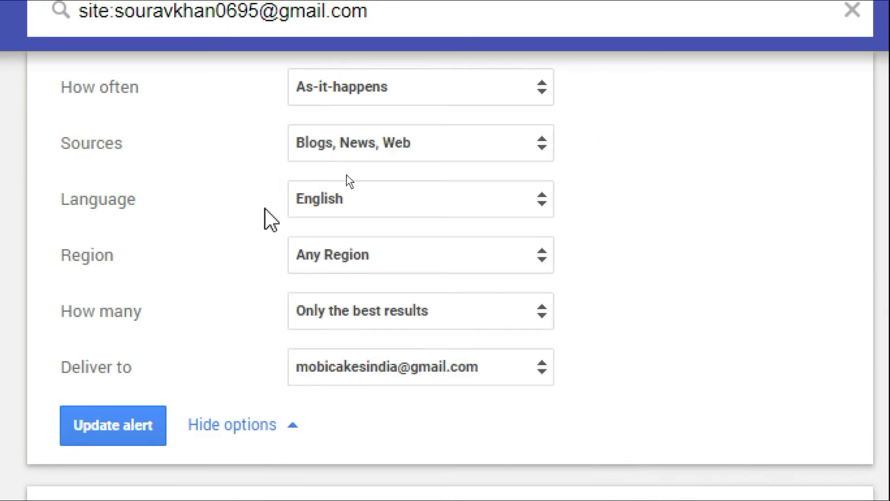
Set the e-mail alert's language to Any Language and its region to Any Region
left_click(371, 204)
left_click(438, 157)
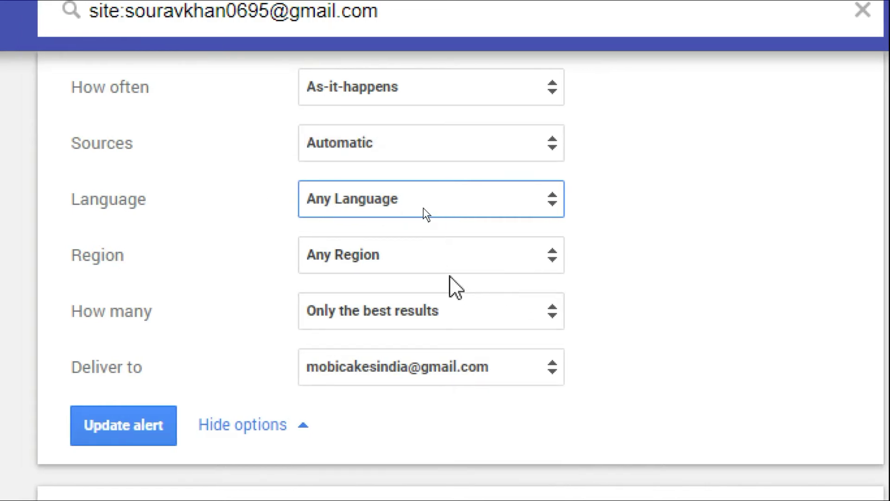
left_click(339, 262)
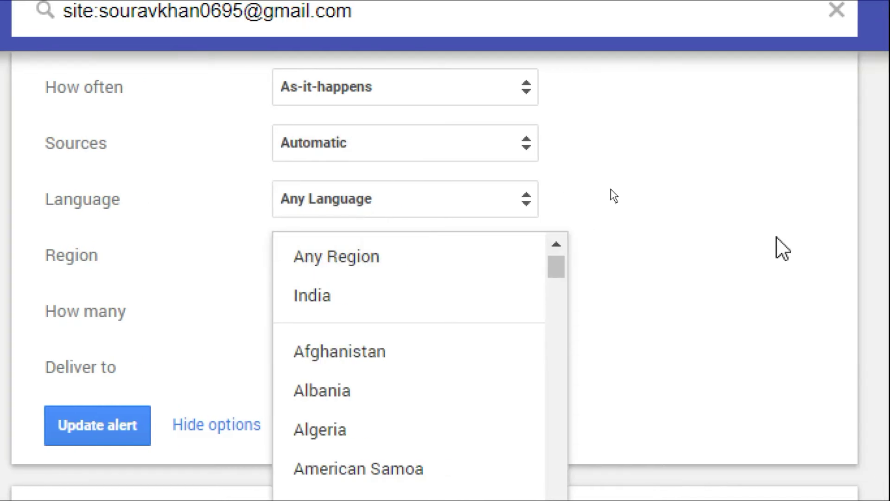
left_click(417, 259)
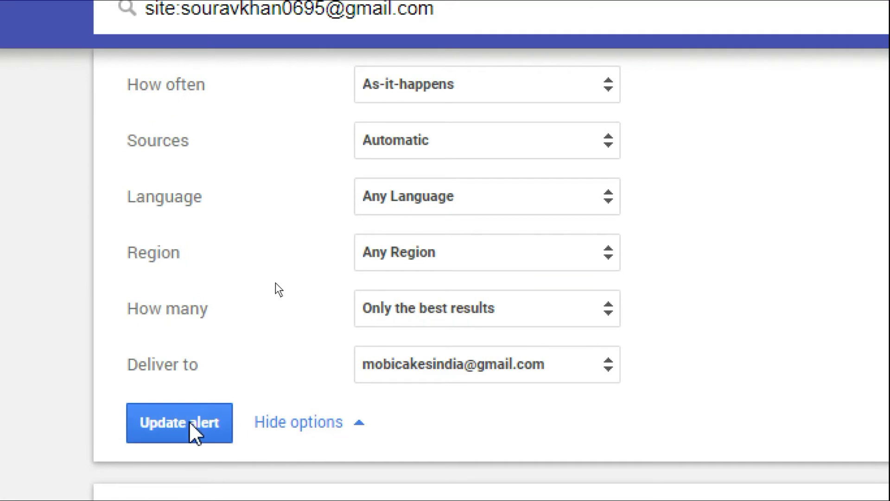
Set how many results the e-mail alert delivers to All results
left_click(551, 319)
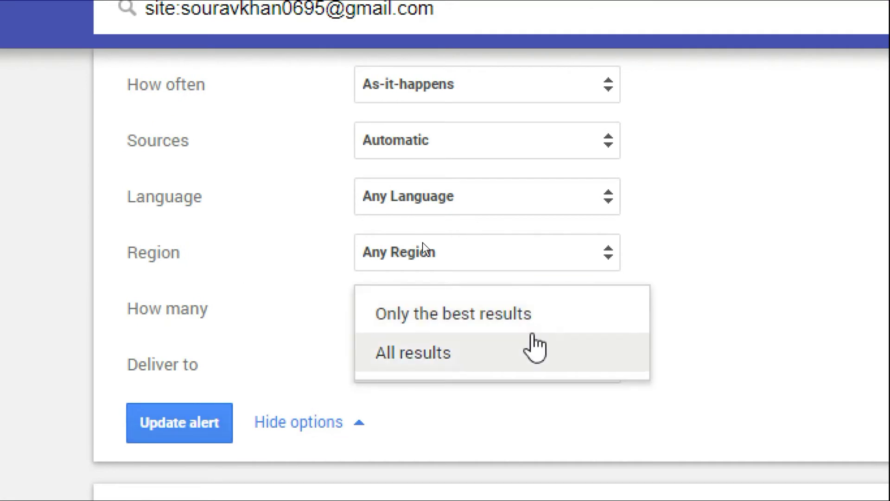
left_click(470, 344)
left_click(691, 304)
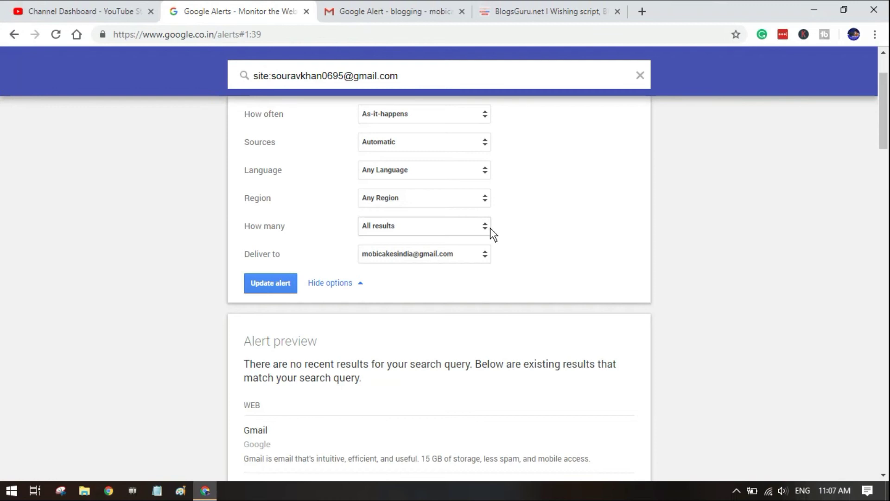
left_click(461, 227)
left_click(461, 227)
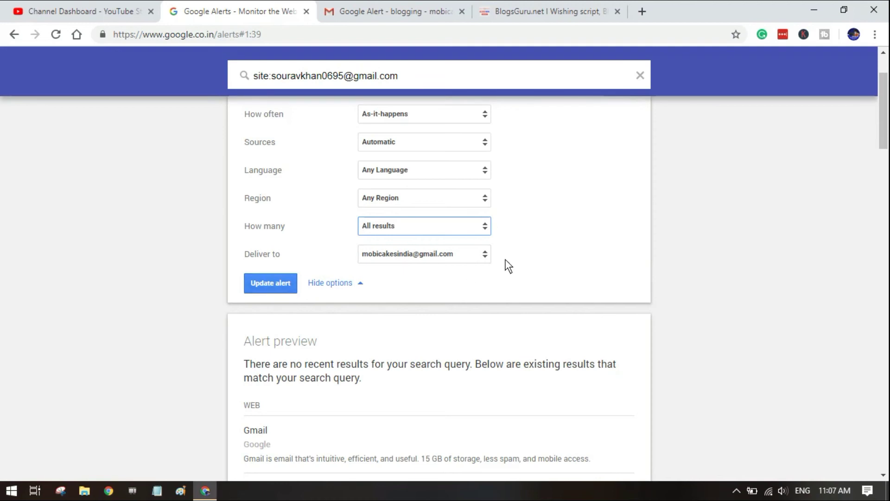
scroll(544, 259, "up", 2)
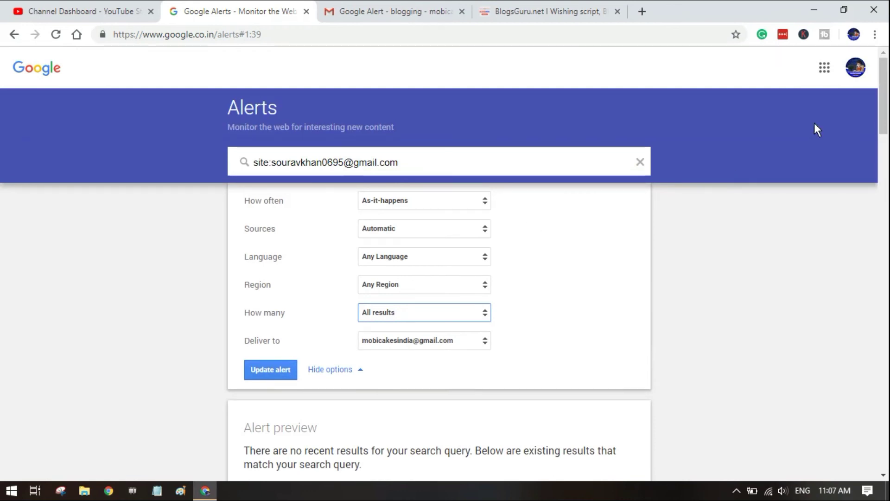
left_click_drag(888, 131, 887, 107)
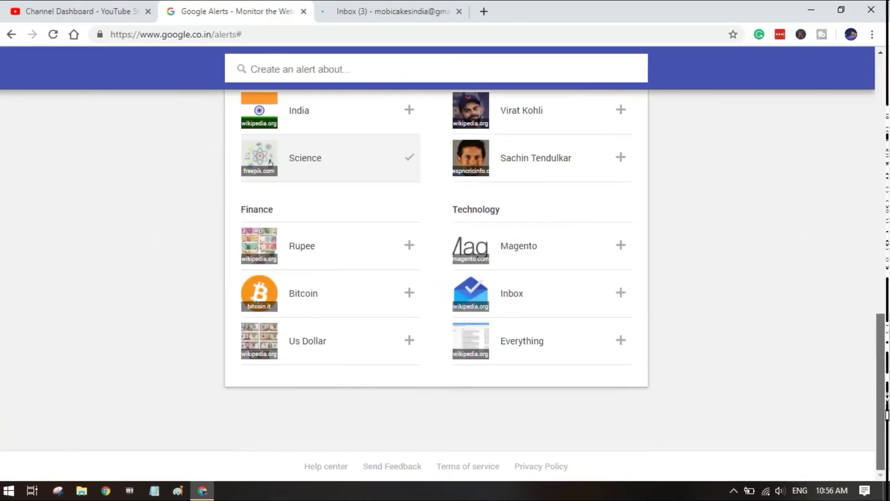
left_click_drag(887, 408, 888, 113)
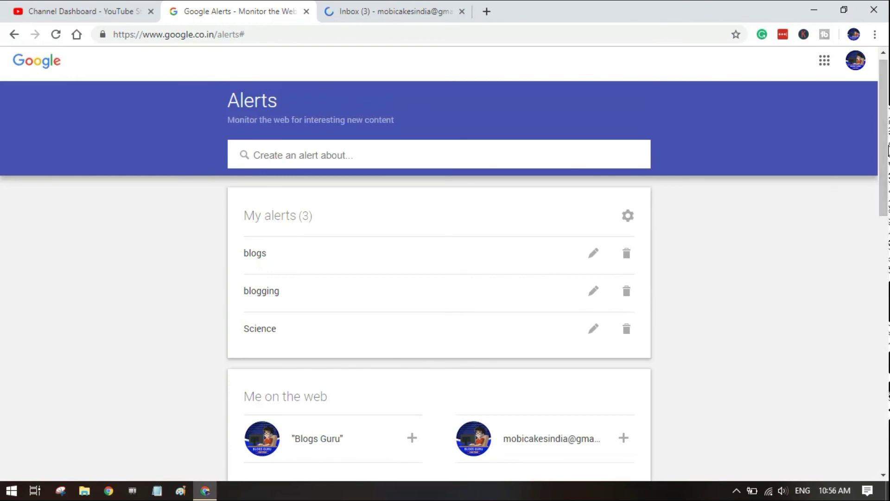